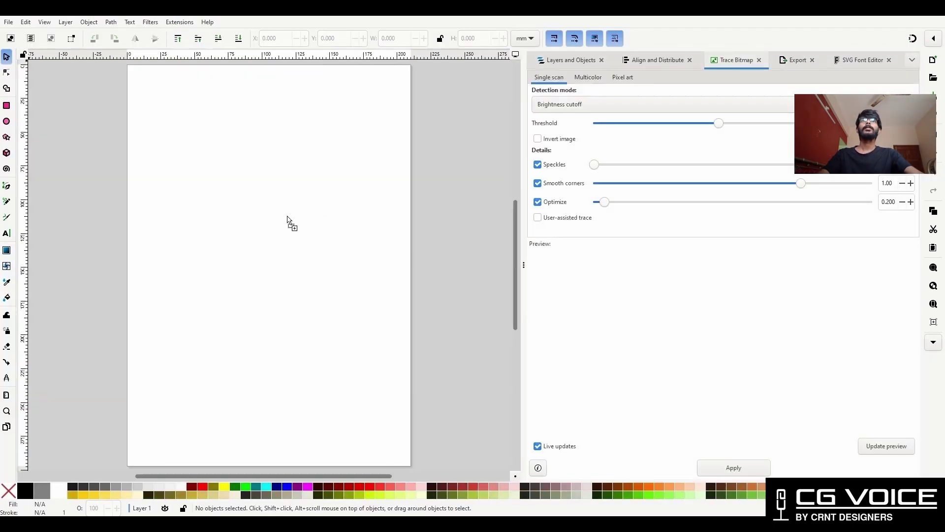
# - Import the black acanthus ornament PNG onto the page as an embedded image
pyautogui.moveTo(288, 220); pyautogui.dragTo(288, 220)
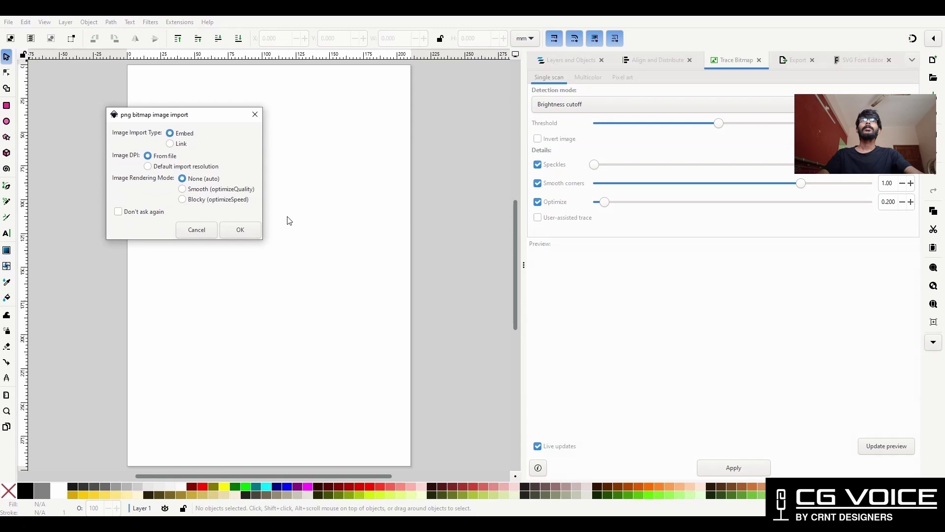
pyautogui.click(236, 229)
pyautogui.scroll(-5, 252, 244)
pyautogui.scroll(10, 327, 239)
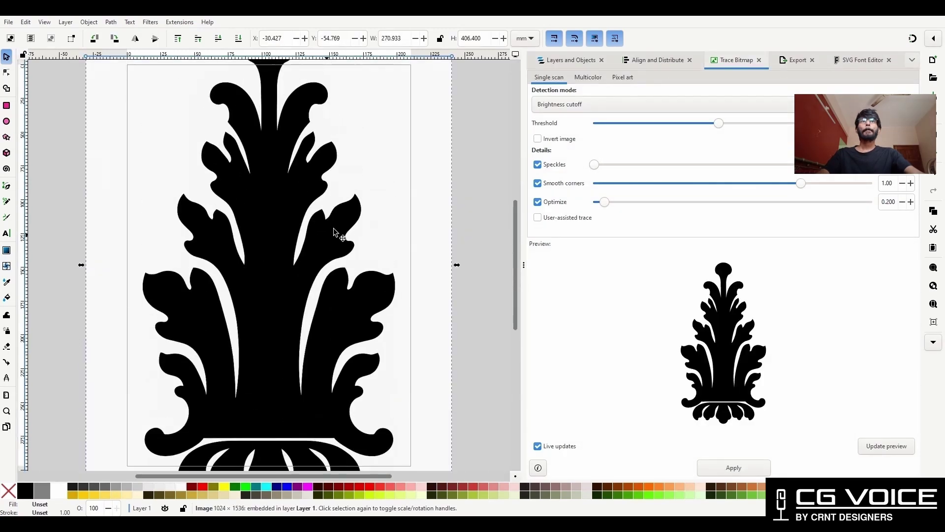
# - Scale the ornament image proportionally to about 174 × 262 mm and position it inside the page
pyautogui.keyDown('ctrl'); pyautogui.moveTo(269, 104); pyautogui.dragTo(269, 171); pyautogui.keyUp('ctrl')
pyautogui.scroll(-12, 341, 249)
pyautogui.scroll(4, 341, 251)
pyautogui.scroll(4, 365, 181)
pyautogui.scroll(-4, 341, 195)
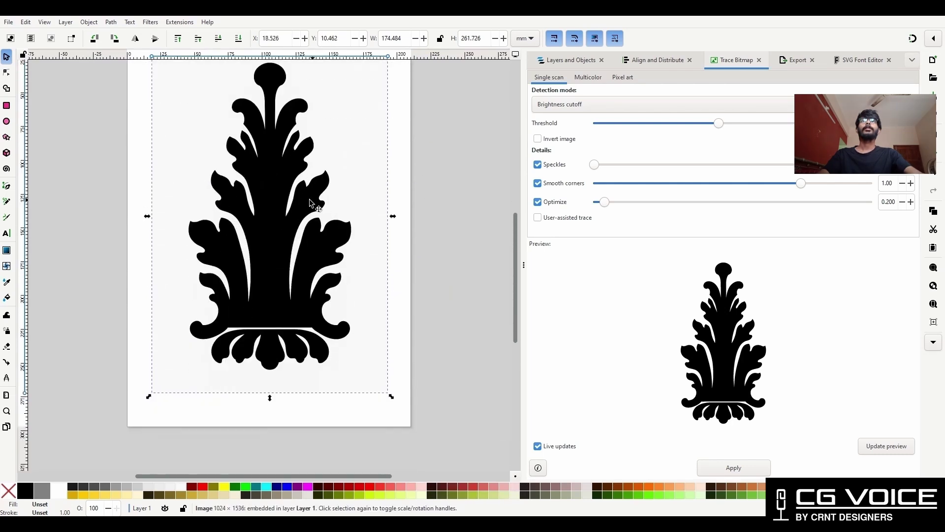
pyautogui.moveTo(299, 199); pyautogui.dragTo(296, 212)
pyautogui.scroll(2, 423, 198)
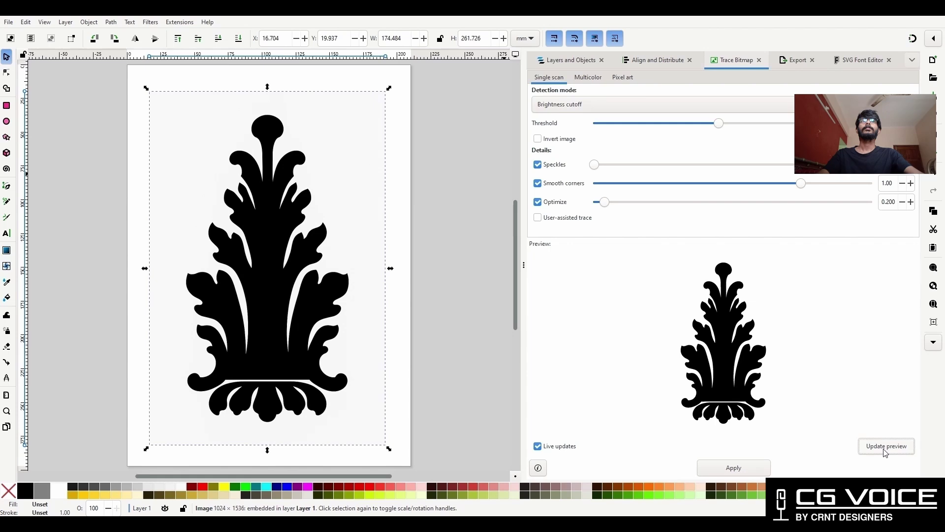
# - Trace the image into a vector path with brightness cutoff, and delete the original bitmap, keeping the path on the page
pyautogui.click(743, 468)
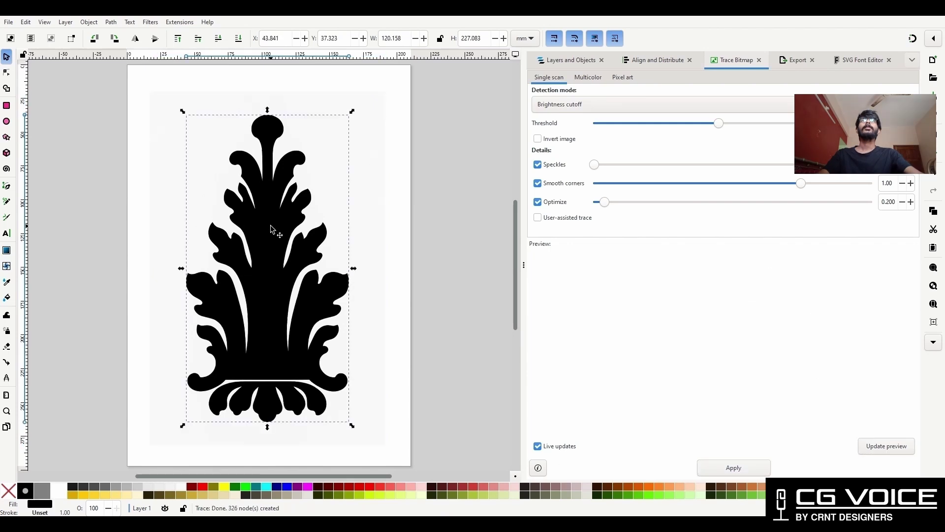
pyautogui.moveTo(270, 229); pyautogui.dragTo(443, 199)
pyautogui.click(177, 253)
pyautogui.press('Delete')
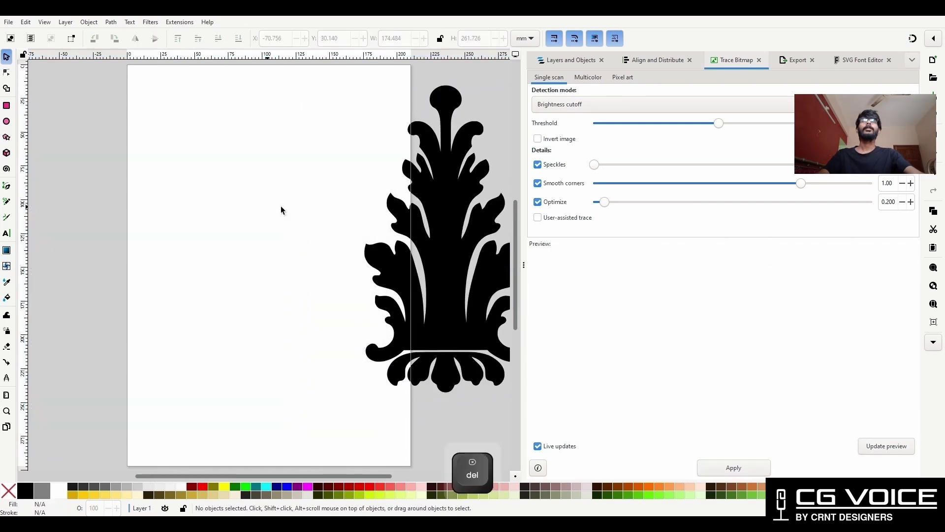
pyautogui.moveTo(496, 220); pyautogui.dragTo(314, 231)
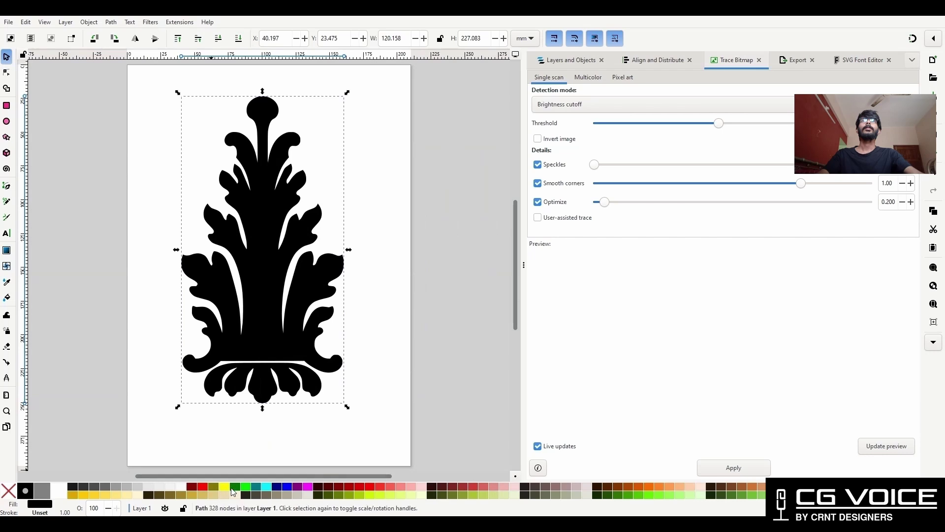
# - Fill the traced ornament path with mid gray, trying red on the way
pyautogui.click(226, 489)
pyautogui.click(204, 488)
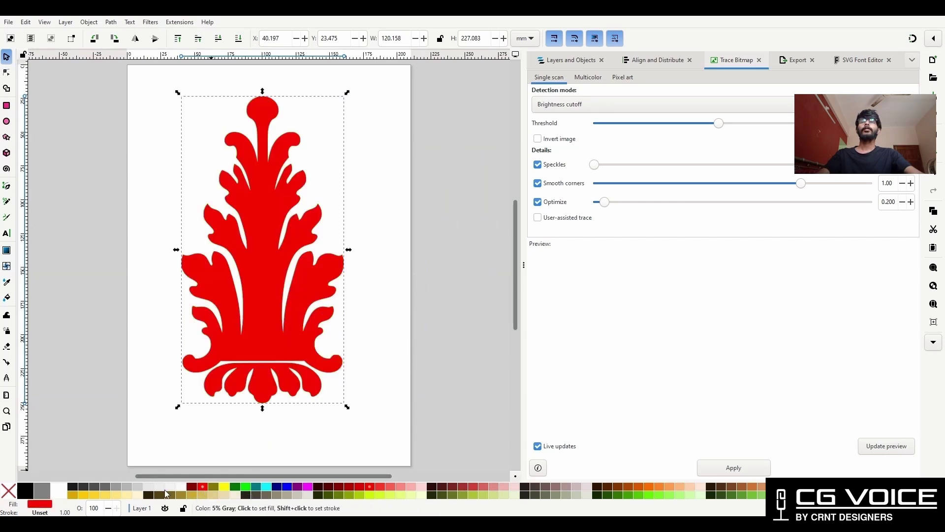
pyautogui.click(122, 488)
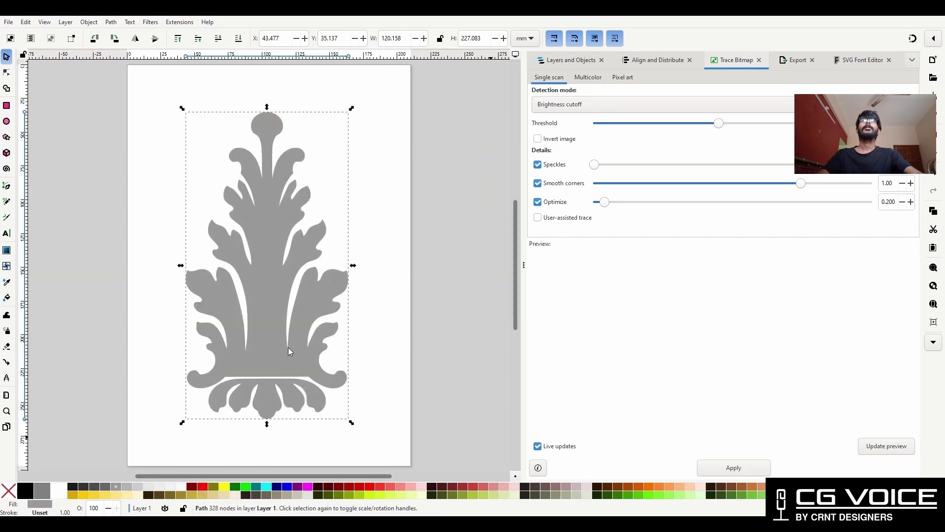
# - Save the drawing to the Desktop as an Inkscape SVG named "or"
pyautogui.click(9, 22)
pyautogui.click(24, 112)
pyautogui.write('XOR')
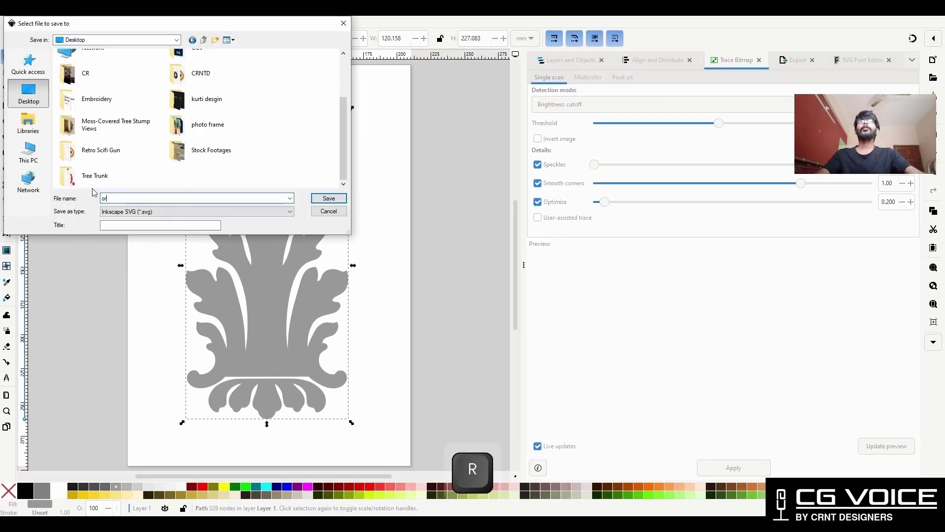
pyautogui.click(329, 199)
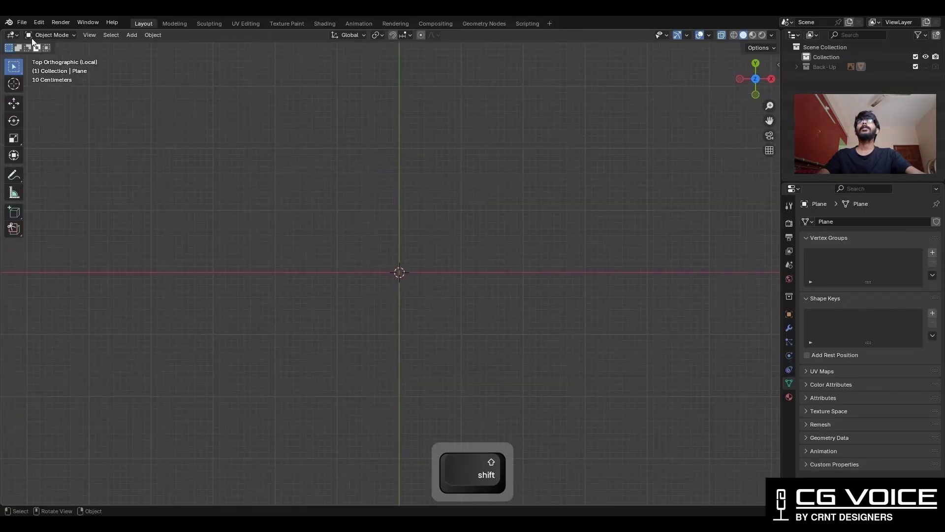
# - Switch to Blender and import or.svg from the Desktop
pyautogui.click(25, 25)
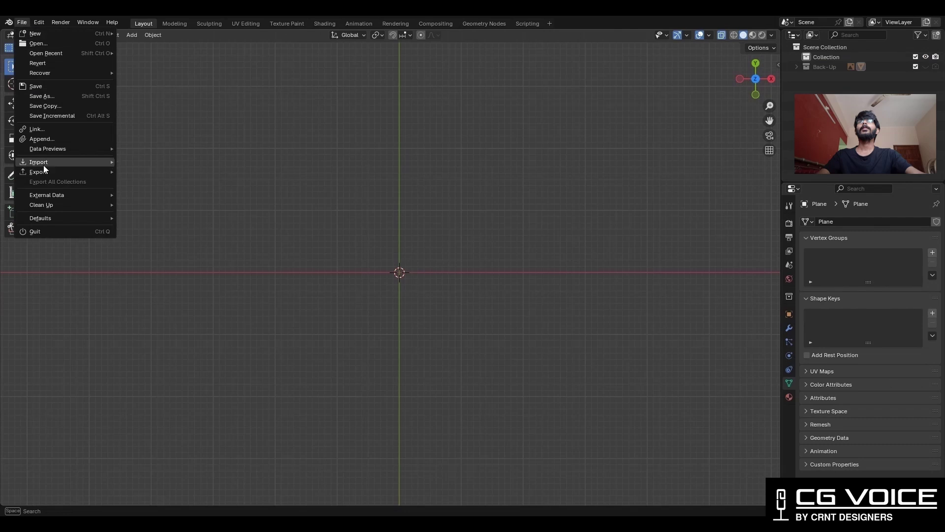
pyautogui.moveTo(66, 162)
pyautogui.click(170, 238)
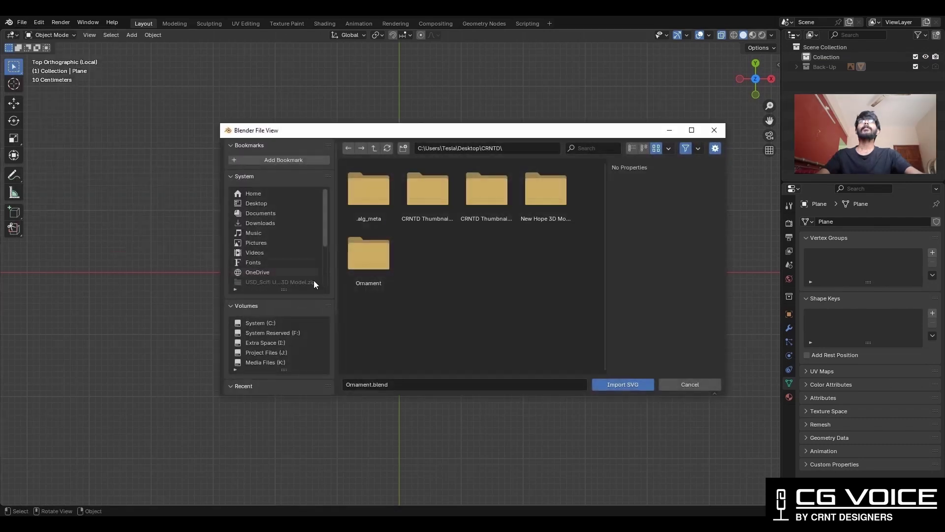
pyautogui.click(275, 203)
pyautogui.click(599, 383)
pyautogui.scroll(6, 529, 247)
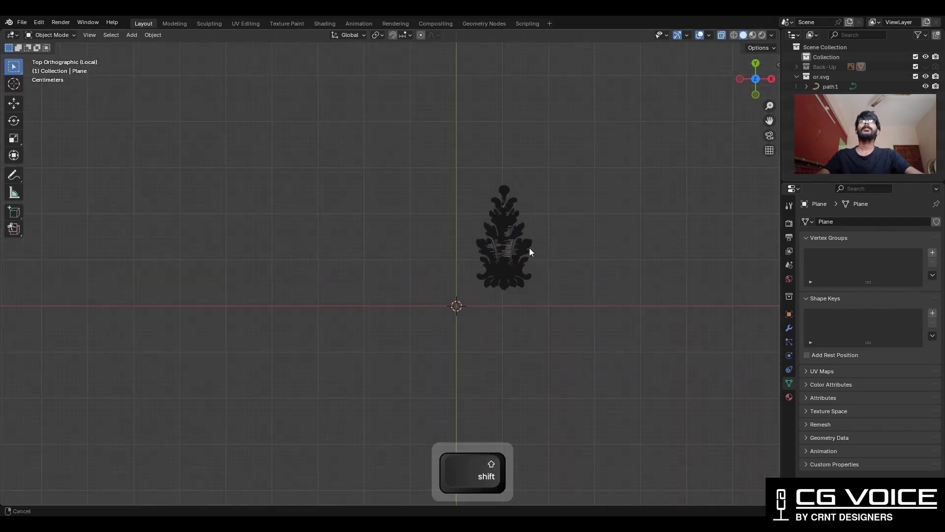
# - Turn off the wireframe overlay and add a 2 m plane at the world origin as a see-through size reference
pyautogui.click(709, 35)
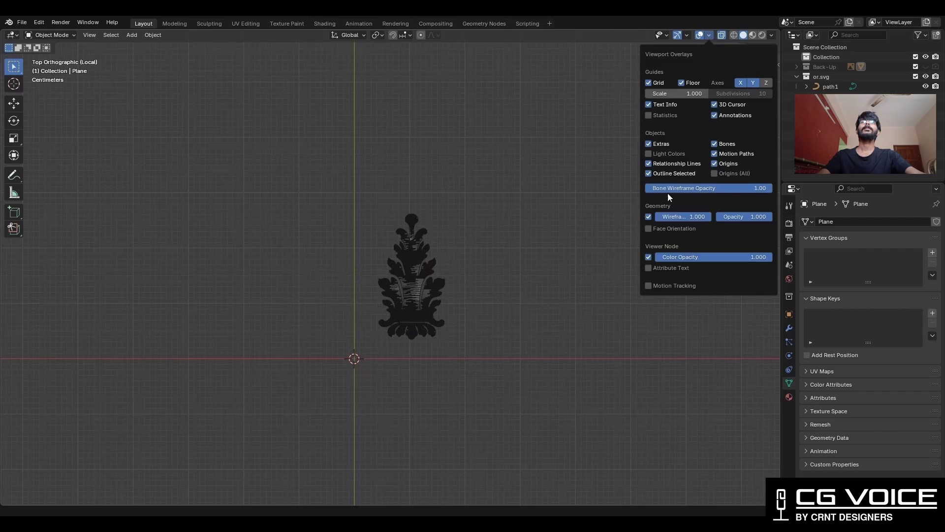
pyautogui.click(645, 217)
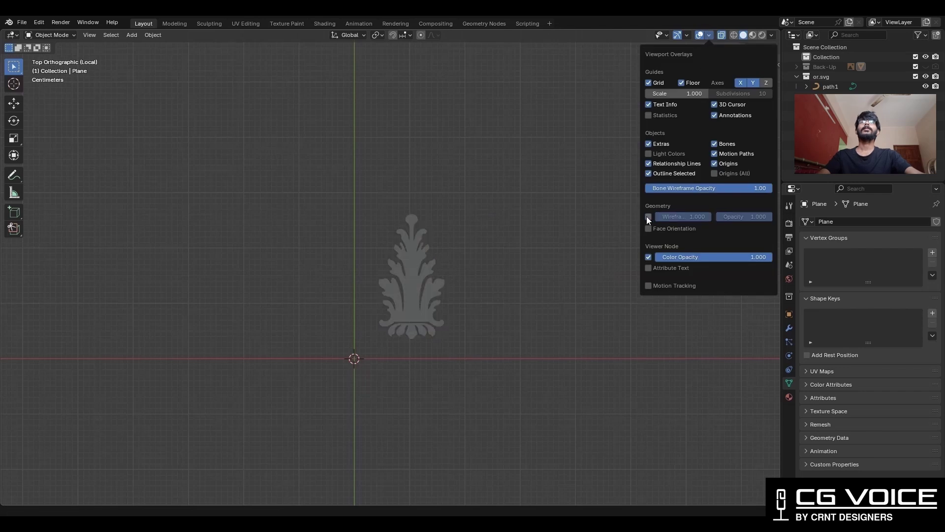
pyautogui.hotkey('shift', 'a')
pyautogui.moveTo(379, 229)
pyautogui.click(452, 227)
pyautogui.scroll(-4, 451, 229)
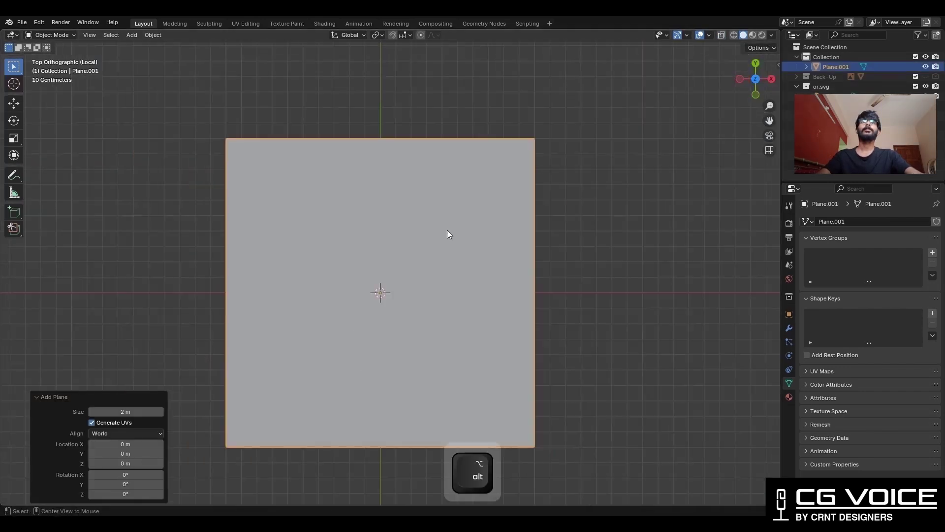
pyautogui.hotkey('alt', 'z')
pyautogui.scroll(5, 409, 277)
pyautogui.click(820, 143)
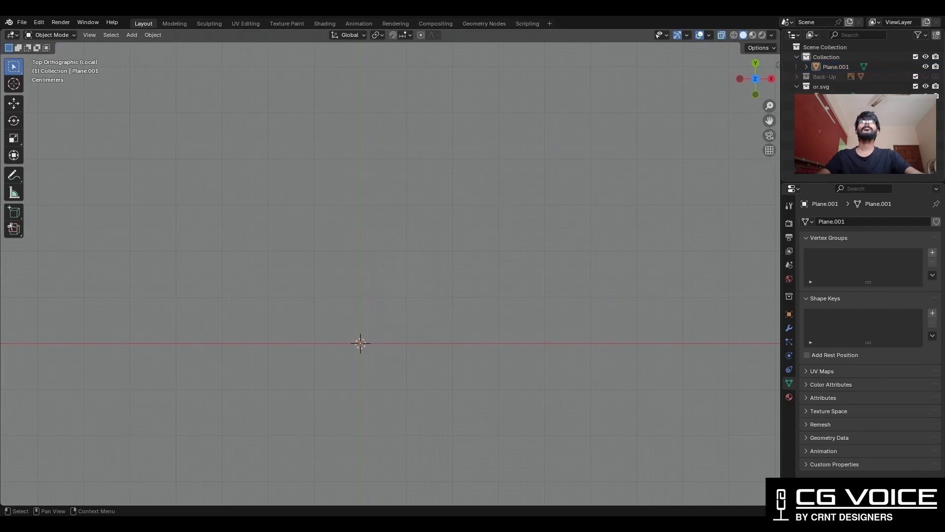
pyautogui.scroll(-6, 466, 222)
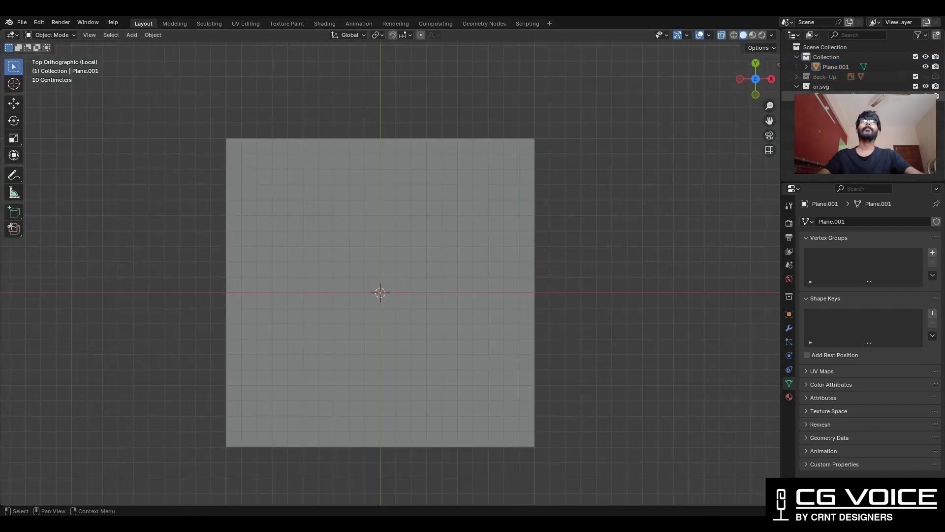
# - Scale the imported ornament curve path1 up by a factor of 3.8
pyautogui.click(837, 96)
pyautogui.press('s')
pyautogui.keyDown('ctrl'); pyautogui.click(724, 137); pyautogui.keyUp('ctrl')
# - Set the ornament curve's origin to its geometry and snap the curve to the 3D cursor
pyautogui.rightClick(538, 164)
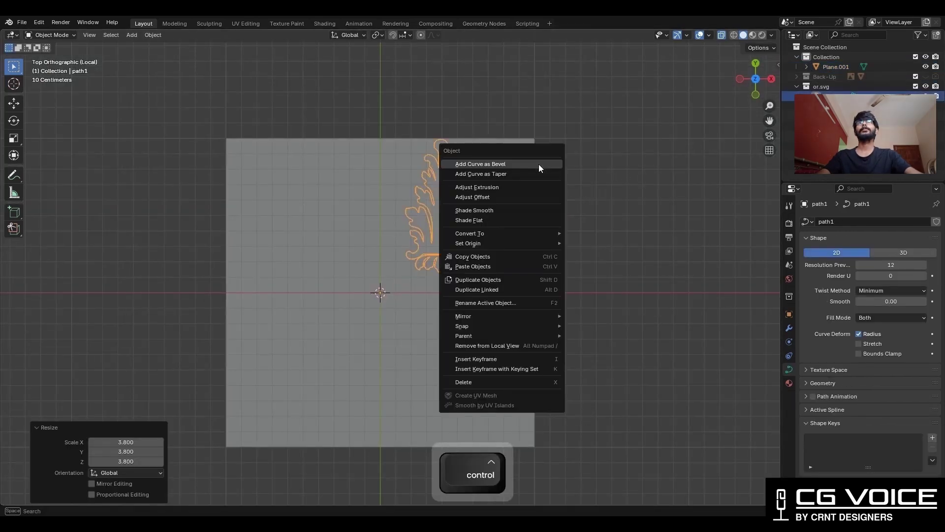
pyautogui.moveTo(523, 242)
pyautogui.click(602, 252)
pyautogui.hotkey('shift', 's')
pyautogui.click(574, 211)
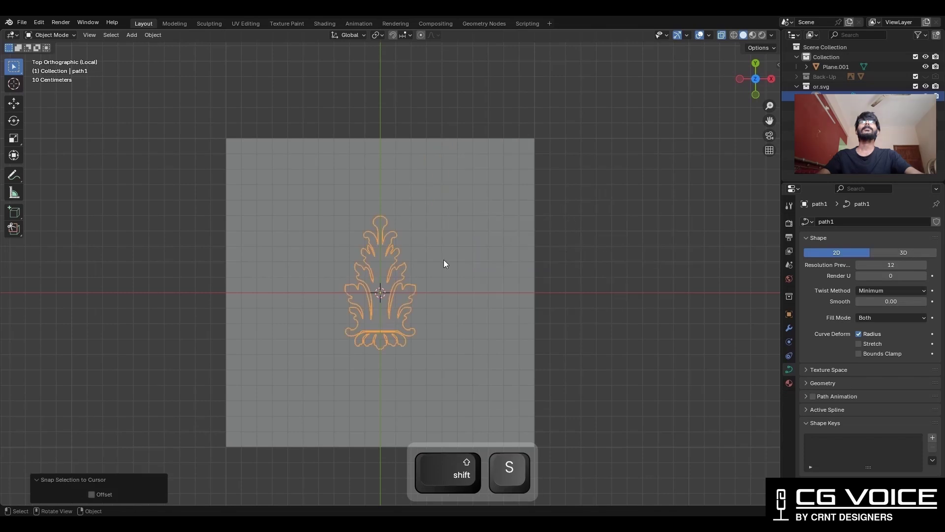
# - Scale the ornament curve by 2 to match the reference plane, and delete the plane
pyautogui.press('s')
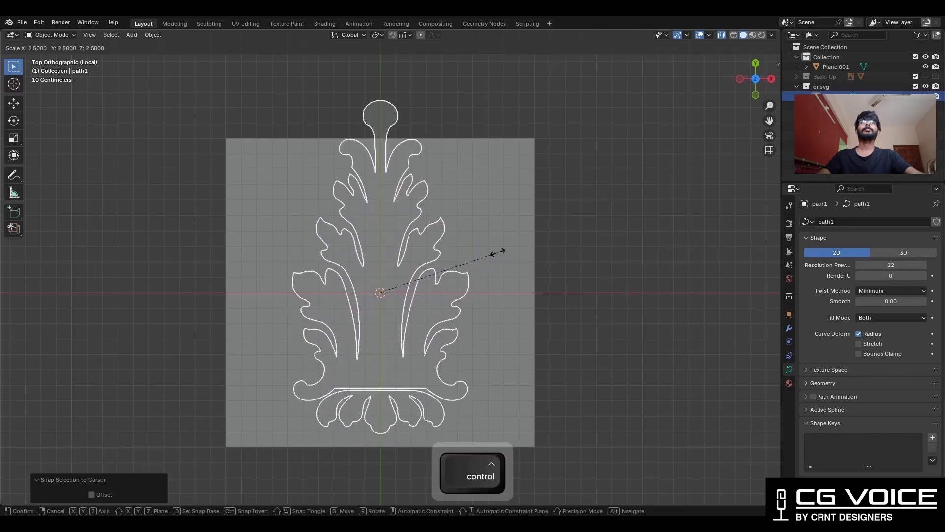
pyautogui.click(467, 252)
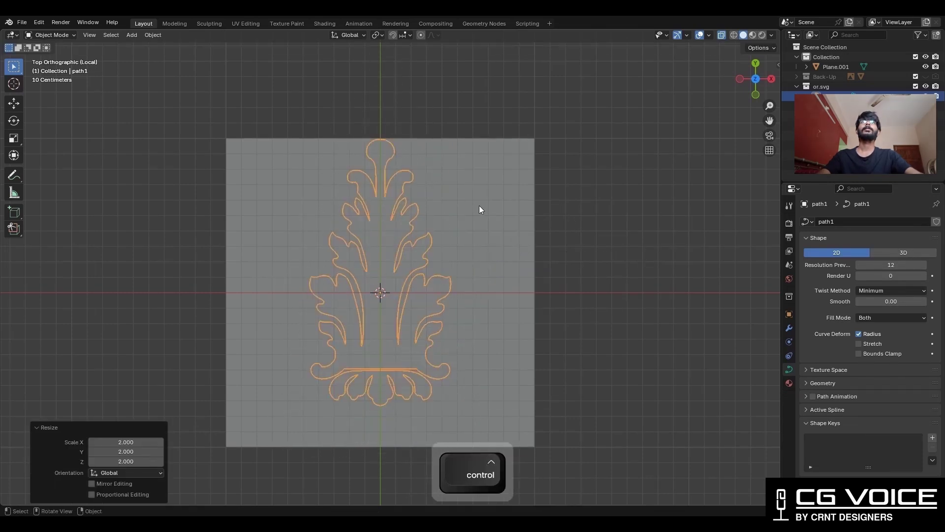
pyautogui.click(477, 206)
pyautogui.keyDown('shift'); pyautogui.moveTo(477, 206); pyautogui.dragTo(476, 149, button='middle'); pyautogui.keyUp('shift')
pyautogui.press('x')
pyautogui.click(529, 145)
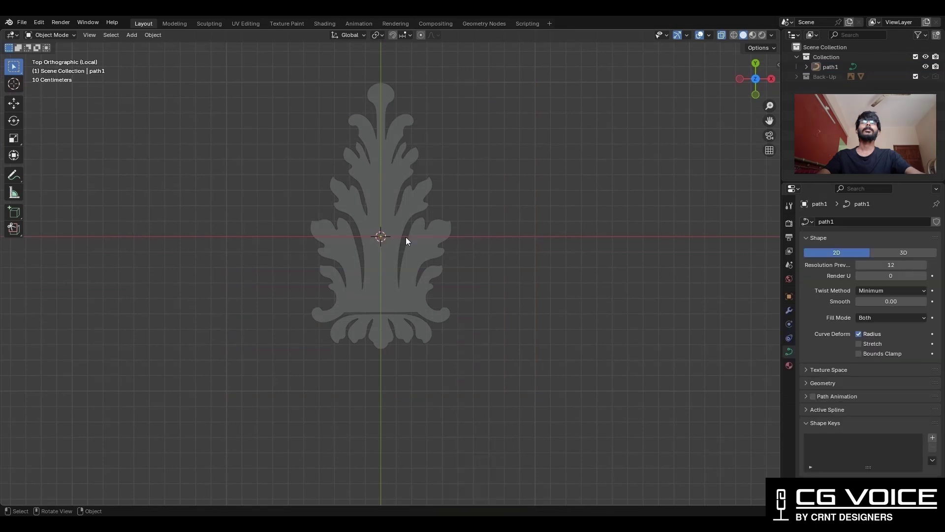
# - Turn off X-ray display and select the ornament curve
pyautogui.scroll(4, 409, 227)
pyautogui.keyDown('shift'); pyautogui.moveTo(409, 226); pyautogui.dragTo(509, 92, button='middle'); pyautogui.keyUp('shift')
pyautogui.hotkey('alt', 'z')
pyautogui.click(490, 173)
pyautogui.press('Tab')
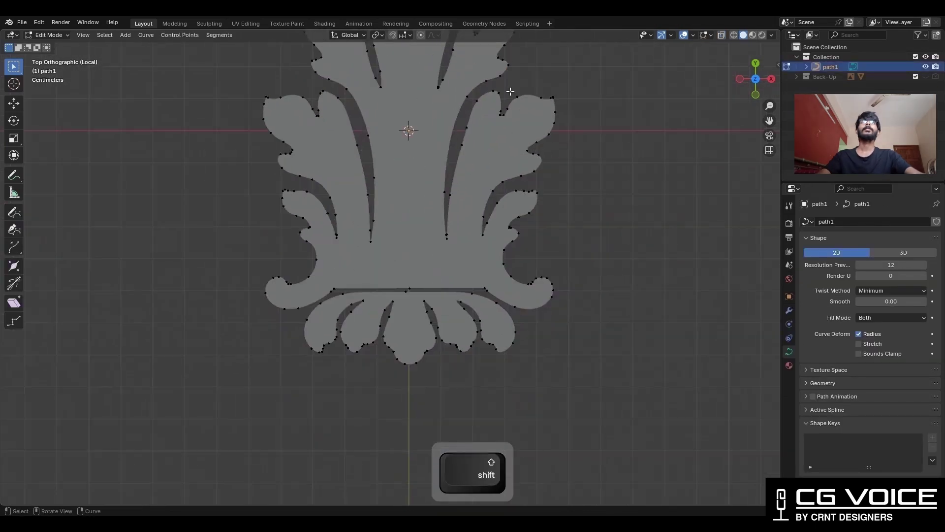
pyautogui.scroll(4, 509, 92)
pyautogui.keyDown('shift'); pyautogui.scroll(2, 509, 91); pyautogui.keyUp('shift')
pyautogui.click(580, 210)
pyautogui.press('g')
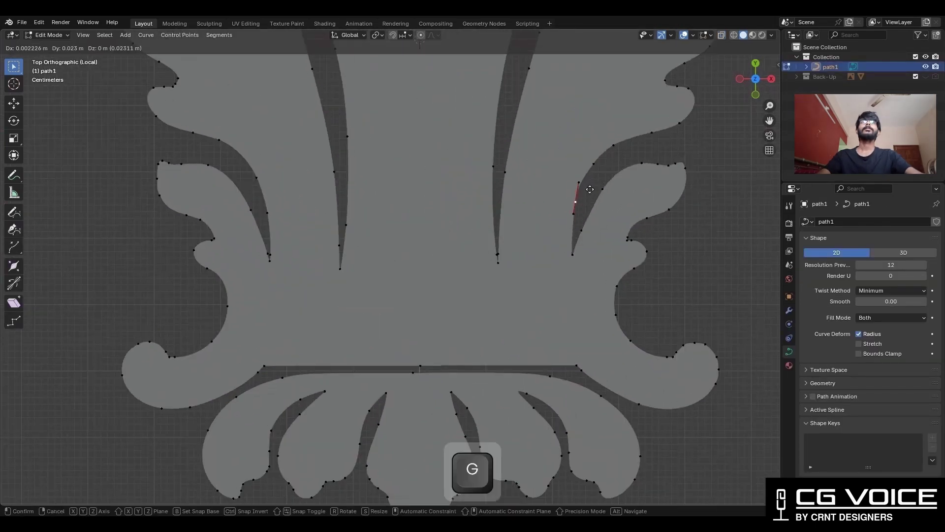
pyautogui.press('Escape')
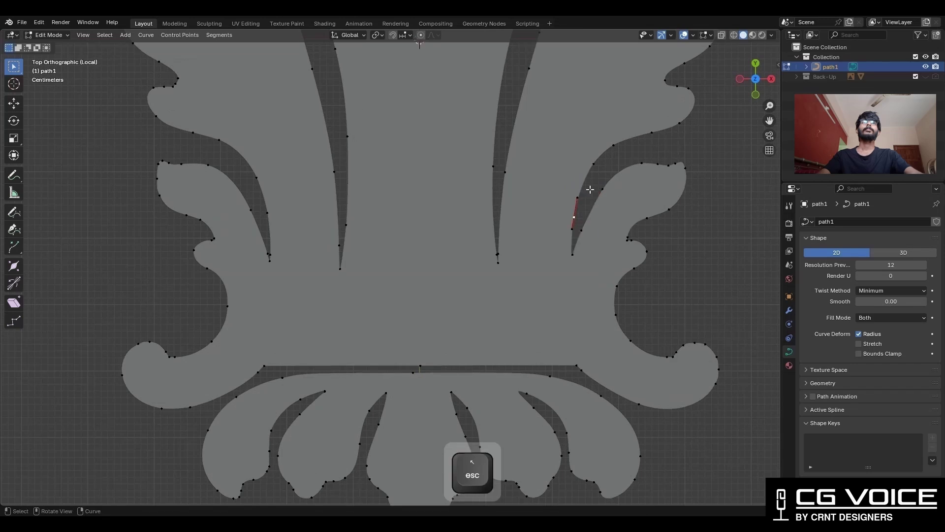
pyautogui.press('Tab')
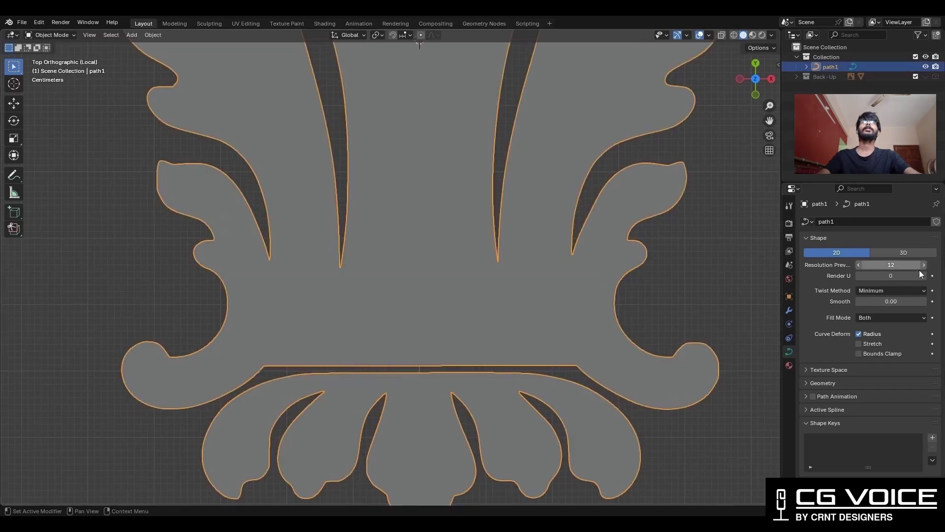
# - Set the ornament curve's preview resolution to 2 and convert the curve to a mesh
pyautogui.click(891, 265)
pyautogui.write('2')
pyautogui.press('Return')
pyautogui.scroll(-5, 615, 265)
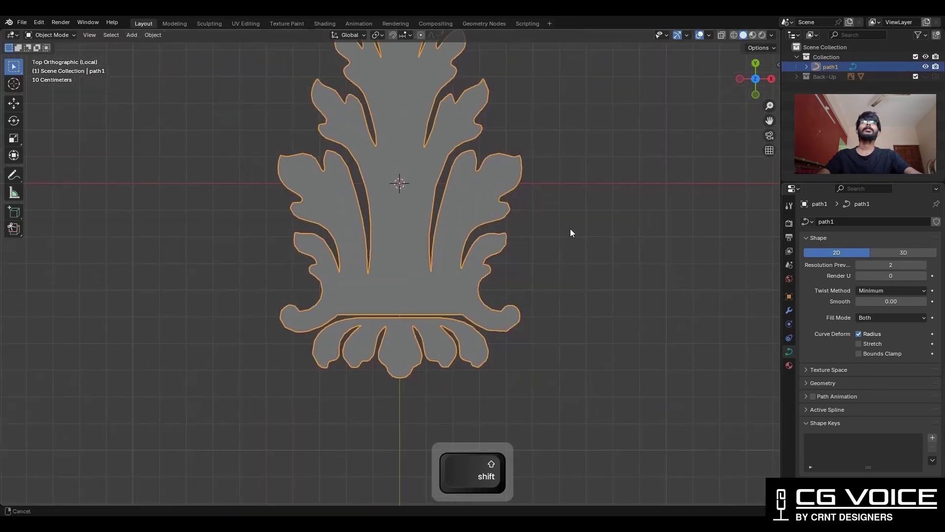
pyautogui.keyDown('shift'); pyautogui.moveTo(570, 228); pyautogui.dragTo(586, 383, button='middle'); pyautogui.keyUp('shift')
pyautogui.rightClick(498, 179)
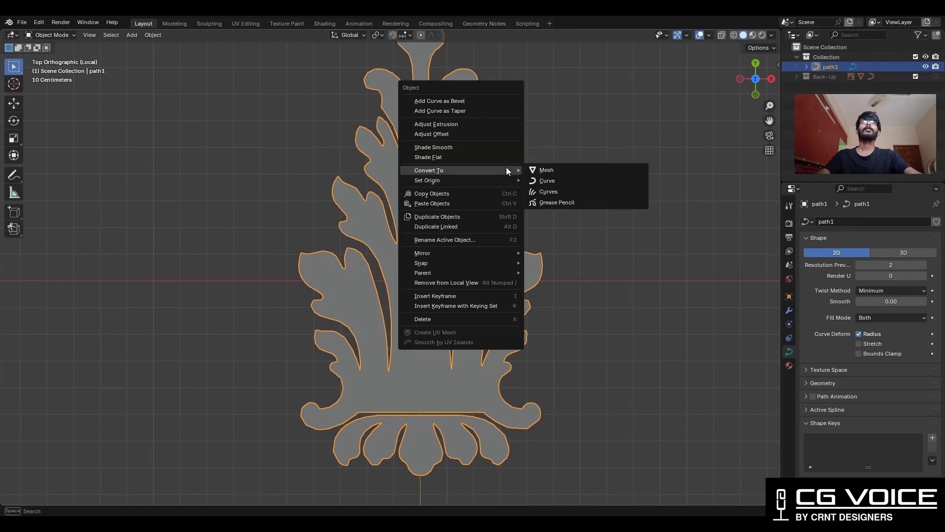
pyautogui.click(551, 170)
# - Separate the faces of the ornament's lower petal section into their own object and hide that object
pyautogui.press('Tab')
pyautogui.keyDown('shift'); pyautogui.moveTo(525, 259); pyautogui.dragTo(524, 130, button='middle'); pyautogui.keyUp('shift')
pyautogui.scroll(3, 509, 212)
pyautogui.press('3')
pyautogui.keyDown('shift'); pyautogui.scroll(-3, 513, 298); pyautogui.keyUp('shift')
pyautogui.moveTo(553, 249); pyautogui.dragTo(334, 347)
pyautogui.hotkey('ctrl', '=')
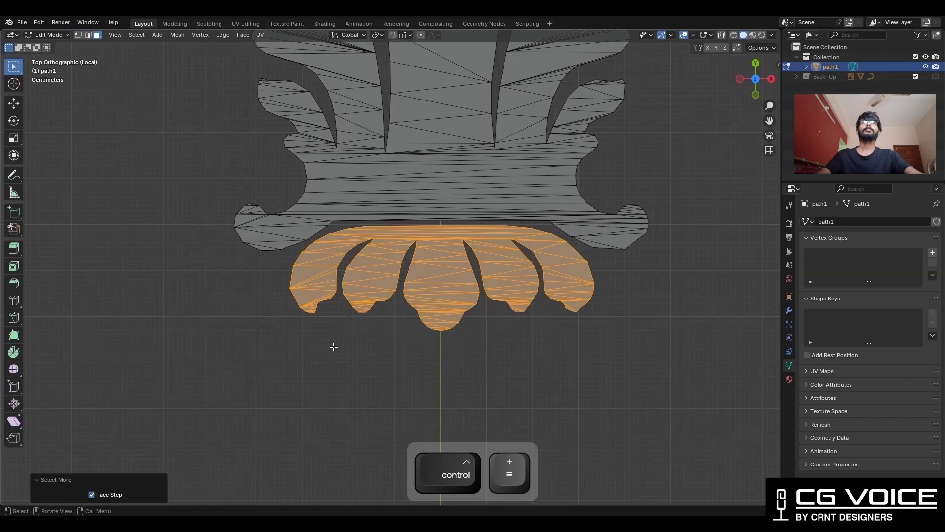
pyautogui.press('p')
pyautogui.click(333, 347)
pyautogui.press('Tab')
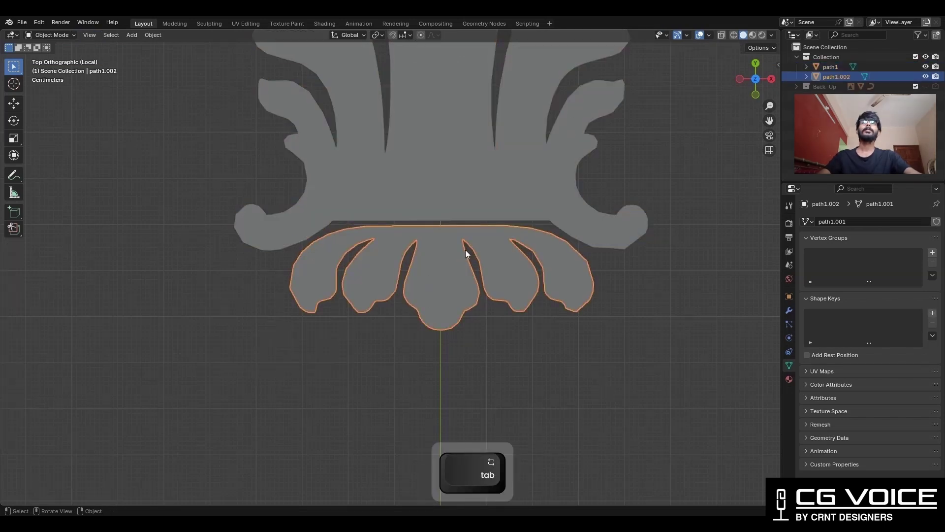
pyautogui.press('h')
# - Delete only the faces of the main leaf mesh, keeping its edges, and switch to edge selection
pyautogui.click(438, 190)
pyautogui.scroll(-1, 450, 314)
pyautogui.keyDown('shift'); pyautogui.moveTo(440, 190); pyautogui.dragTo(458, 305, button='middle'); pyautogui.keyUp('shift')
pyautogui.press('Tab')
pyautogui.scroll(3, 457, 305)
pyautogui.press('a')
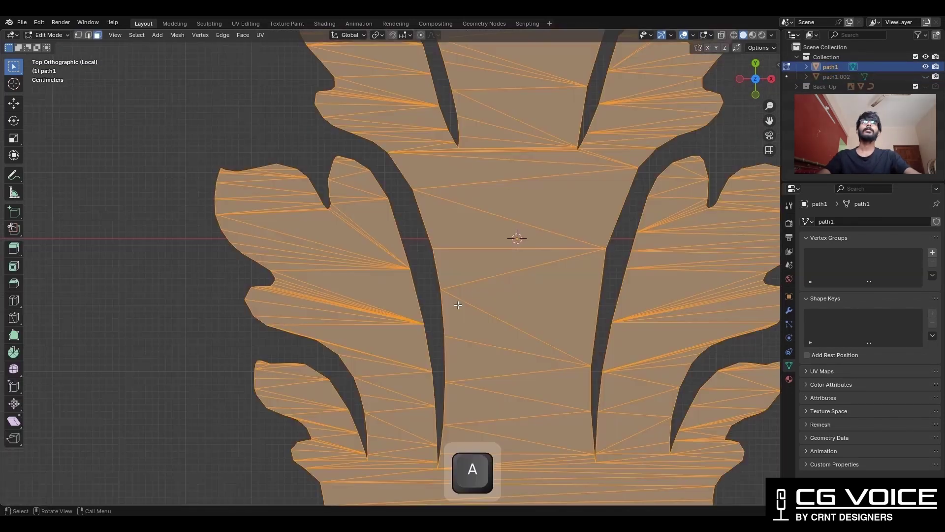
pyautogui.hotkey('ctrl', 'z')
pyautogui.scroll(-4, 498, 249)
pyautogui.press('x')
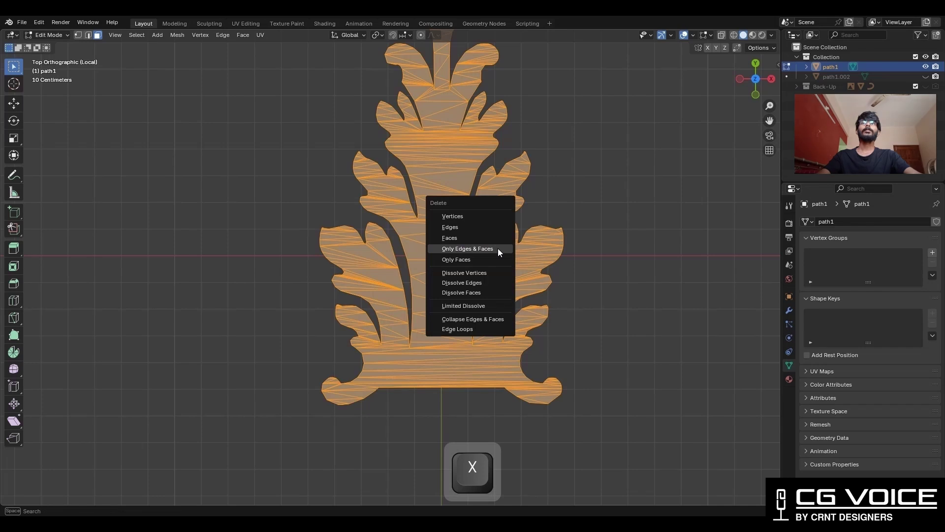
pyautogui.click(496, 258)
pyautogui.press('2')
pyautogui.scroll(4, 397, 281)
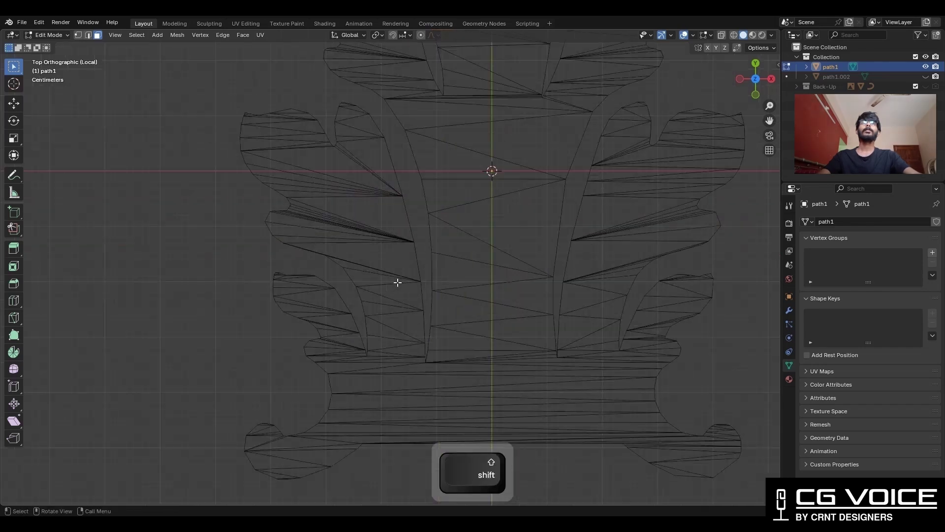
# - Delete the triangulation edges across the large left leaf's middle lobes and between that leaf and the central stem
pyautogui.moveTo(353, 233); pyautogui.dragTo(354, 274)
pyautogui.press('x')
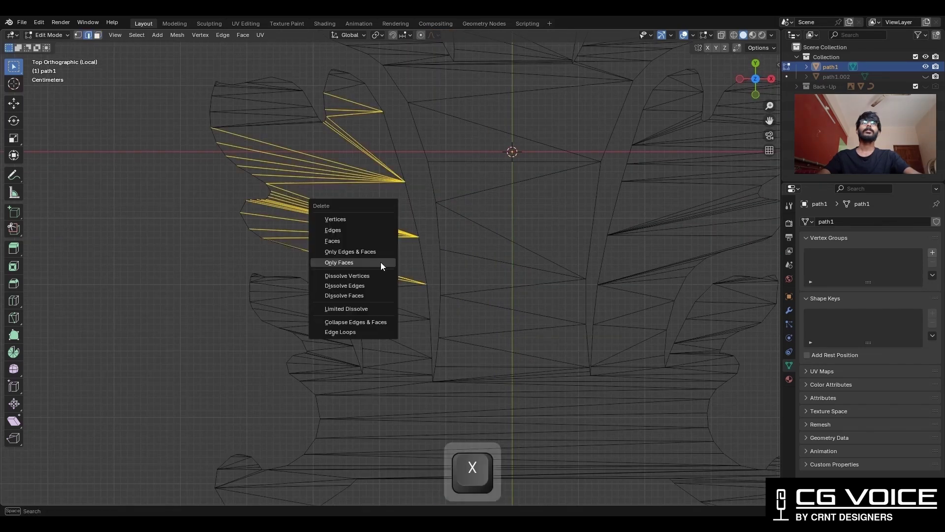
pyautogui.click(380, 230)
pyautogui.moveTo(393, 377); pyautogui.dragTo(395, 389)
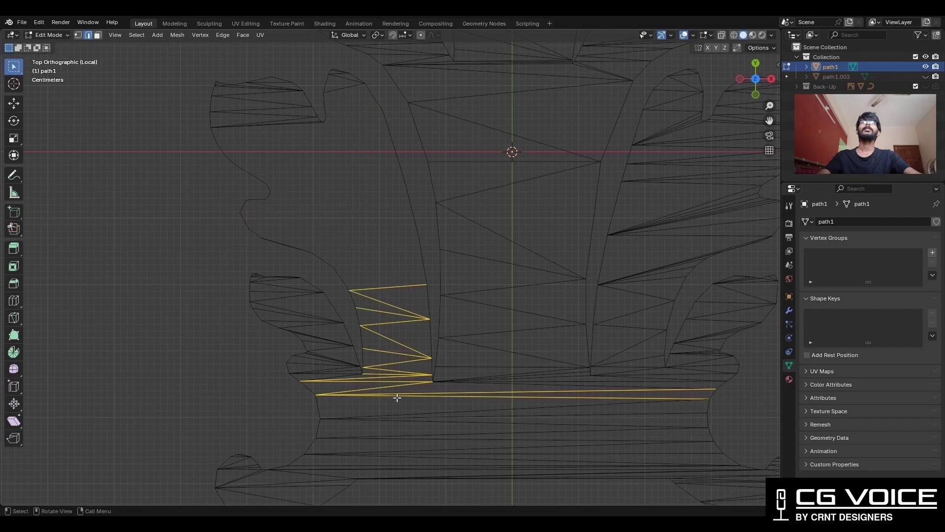
pyautogui.press('x')
pyautogui.click(388, 397)
# - Delete the triangulation edges crossing the small lower-left leaf, including the short ones at its tip
pyautogui.moveTo(326, 336); pyautogui.dragTo(325, 379)
pyautogui.press('x')
pyautogui.click(322, 379)
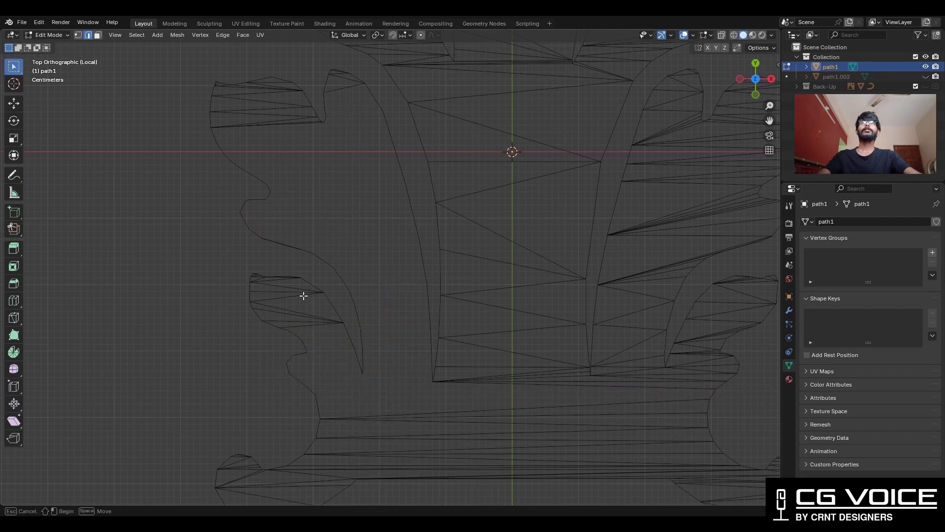
pyautogui.moveTo(302, 290); pyautogui.dragTo(297, 329)
pyautogui.press('x')
pyautogui.scroll(7, 278, 285)
pyautogui.keyDown('shift'); pyautogui.moveTo(278, 285); pyautogui.dragTo(400, 288, button='middle'); pyautogui.keyUp('shift')
pyautogui.keyDown('shift'); pyautogui.moveTo(400, 260); pyautogui.dragTo(403, 306); pyautogui.keyUp('shift')
pyautogui.keyDown('shift'); pyautogui.moveTo(283, 291); pyautogui.dragTo(272, 247); pyautogui.keyUp('shift')
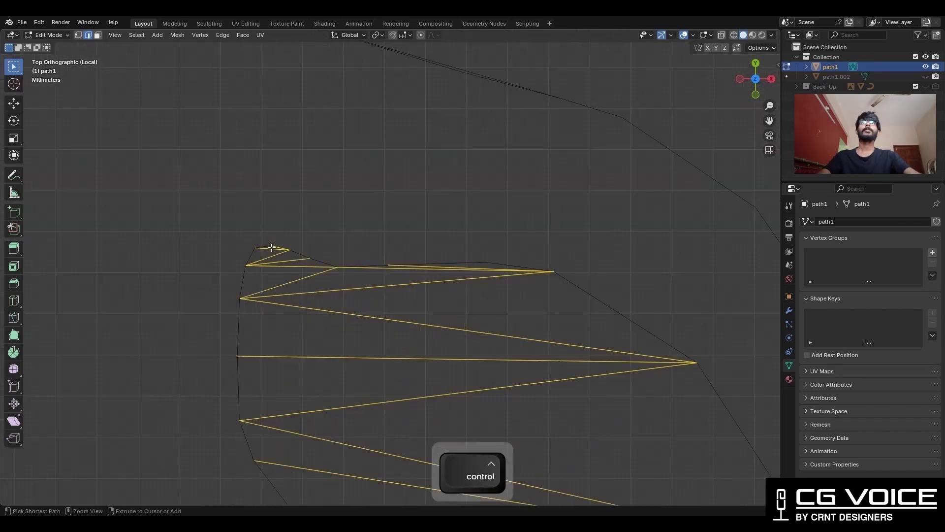
pyautogui.press('x')
pyautogui.click(330, 230)
# - Delete the triangulation edges spanning the ornament's base and the curled left foot
pyautogui.scroll(-12, 394, 276)
pyautogui.keyDown('shift'); pyautogui.moveTo(483, 318); pyautogui.dragTo(453, 227, button='middle'); pyautogui.keyUp('shift')
pyautogui.moveTo(436, 262); pyautogui.dragTo(364, 376)
pyautogui.keyDown('shift'); pyautogui.moveTo(332, 377); pyautogui.dragTo(326, 394); pyautogui.keyUp('shift')
pyautogui.keyDown('shift'); pyautogui.click(297, 322); pyautogui.keyUp('shift')
pyautogui.scroll(4, 320, 364)
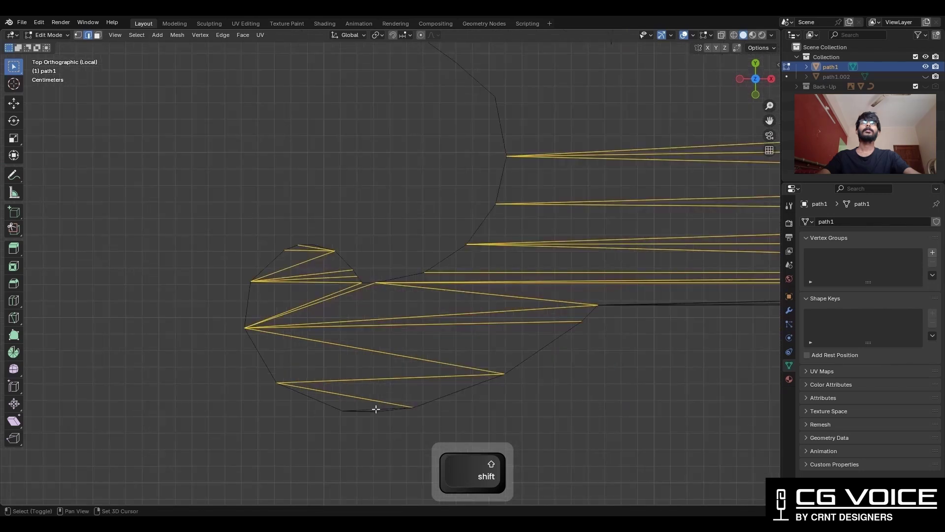
pyautogui.scroll(4, 335, 315)
pyautogui.press('x')
pyautogui.click(293, 245)
# - Delete the triangulation edges running down the middle of the central stem
pyautogui.scroll(-12, 394, 197)
pyautogui.keyDown('shift'); pyautogui.moveTo(502, 123); pyautogui.dragTo(399, 234, button='middle'); pyautogui.keyUp('shift')
pyautogui.moveTo(396, 189); pyautogui.dragTo(411, 332)
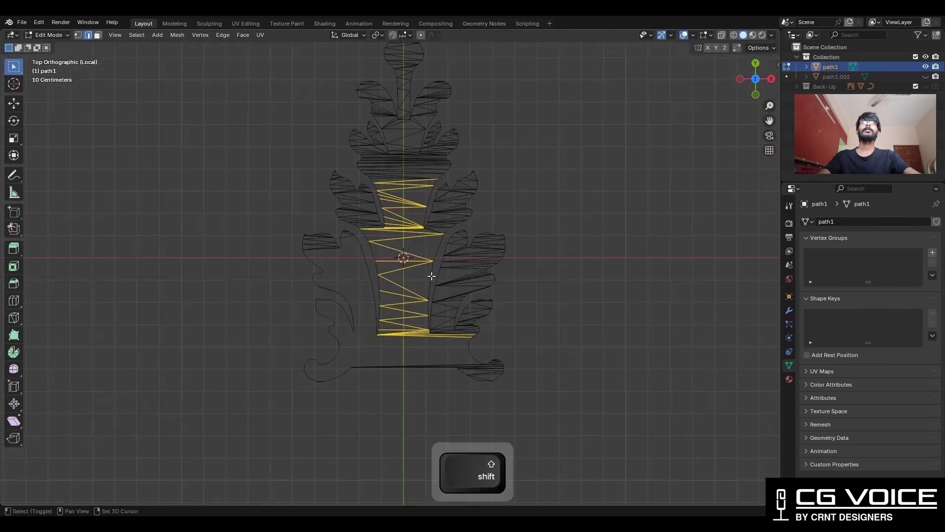
pyautogui.press('x')
pyautogui.click(430, 276)
# - Delete the triangulation edges crossing the two upper lobes of the large left leaf
pyautogui.keyDown('shift'); pyautogui.moveTo(460, 294); pyautogui.dragTo(578, 168, button='middle'); pyautogui.keyUp('shift')
pyautogui.scroll(4, 492, 216)
pyautogui.moveTo(411, 234); pyautogui.dragTo(403, 371)
pyautogui.scroll(4, 389, 344)
pyautogui.keyDown('shift'); pyautogui.moveTo(213, 230); pyautogui.dragTo(201, 266); pyautogui.keyUp('shift')
pyautogui.keyDown('shift'); pyautogui.moveTo(569, 282); pyautogui.dragTo(328, 320, button='middle'); pyautogui.keyUp('shift')
pyautogui.keyDown('shift'); pyautogui.moveTo(493, 234); pyautogui.dragTo(476, 348); pyautogui.keyUp('shift')
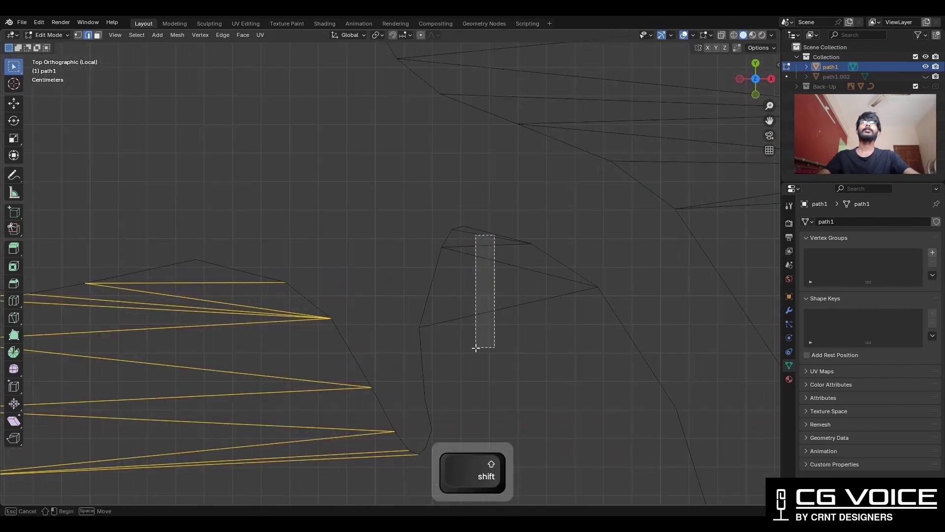
pyautogui.press('x')
# - Select the triangulation edges crossing the second left leaf, from its lower lobes up to both tips
pyautogui.scroll(2, 556, 261)
pyautogui.keyDown('shift'); pyautogui.moveTo(527, 253); pyautogui.dragTo(500, 170); pyautogui.keyUp('shift')
pyautogui.keyDown('shift'); pyautogui.moveTo(497, 133); pyautogui.dragTo(431, 301, button='middle'); pyautogui.keyUp('shift')
pyautogui.keyDown('shift'); pyautogui.moveTo(435, 170); pyautogui.dragTo(426, 364); pyautogui.keyUp('shift')
pyautogui.keyDown('shift'); pyautogui.moveTo(434, 304); pyautogui.dragTo(432, 359, button='middle'); pyautogui.keyUp('shift')
pyautogui.scroll(5, 387, 248)
pyautogui.keyDown('shift'); pyautogui.moveTo(427, 97); pyautogui.dragTo(419, 177); pyautogui.keyUp('shift')
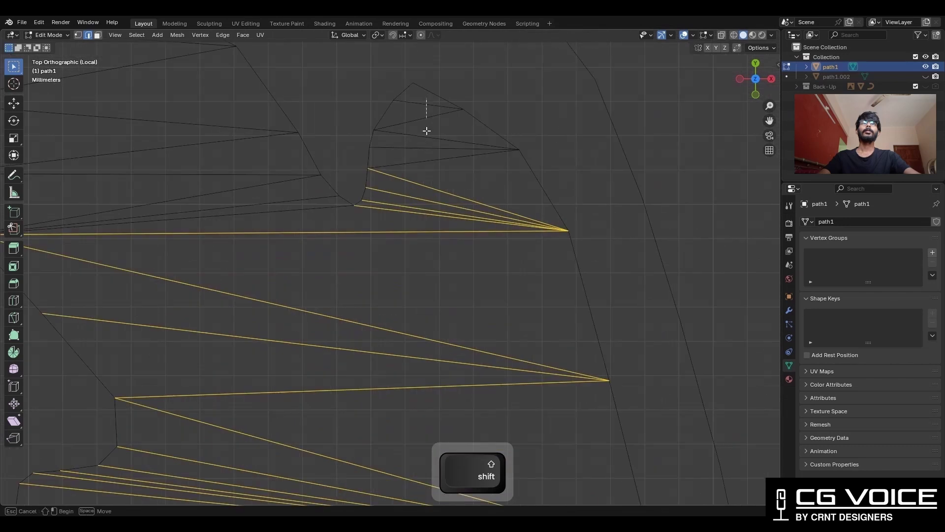
pyautogui.keyDown('shift'); pyautogui.moveTo(323, 175); pyautogui.dragTo(587, 295, button='middle'); pyautogui.keyUp('shift')
pyautogui.keyDown('shift'); pyautogui.moveTo(445, 154); pyautogui.dragTo(425, 345); pyautogui.keyUp('shift')
pyautogui.keyDown('shift'); pyautogui.moveTo(316, 244); pyautogui.dragTo(372, 387, button='middle'); pyautogui.keyUp('shift')
pyautogui.keyDown('shift'); pyautogui.moveTo(327, 162); pyautogui.dragTo(310, 330); pyautogui.keyUp('shift')
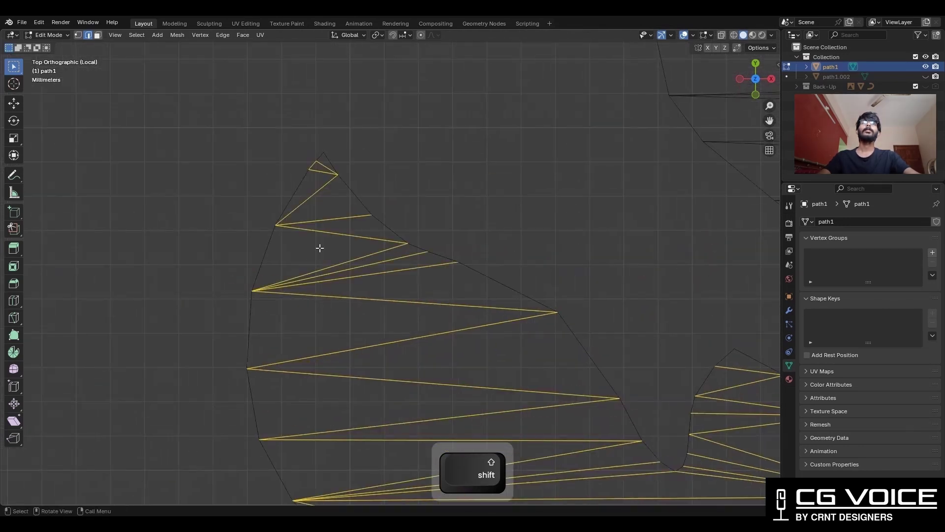
# - Extend the edge selection with Select Similar by Direction
pyautogui.scroll(-12, 319, 246)
pyautogui.keyDown('shift'); pyautogui.moveTo(508, 227); pyautogui.dragTo(480, 191, button='middle'); pyautogui.keyUp('shift')
pyautogui.hotkey('shift', 'g')
pyautogui.click(464, 125)
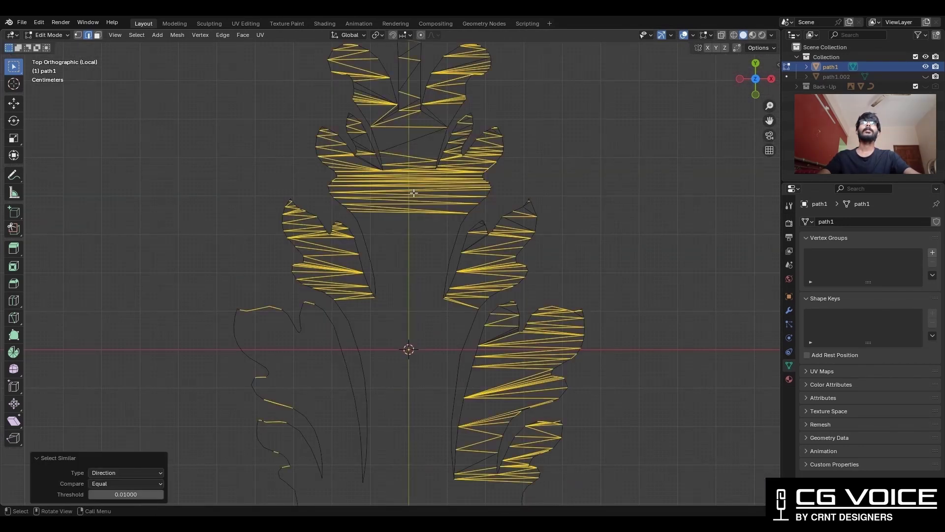
# - Deselect the outline edges on the ornament's left half in X-ray display and delete the remaining selected edges
pyautogui.scroll(1, 429, 139)
pyautogui.hotkey('alt', 'z')
pyautogui.keyDown('ctrl'); pyautogui.moveTo(358, 172); pyautogui.dragTo(311, 173); pyautogui.keyUp('ctrl')
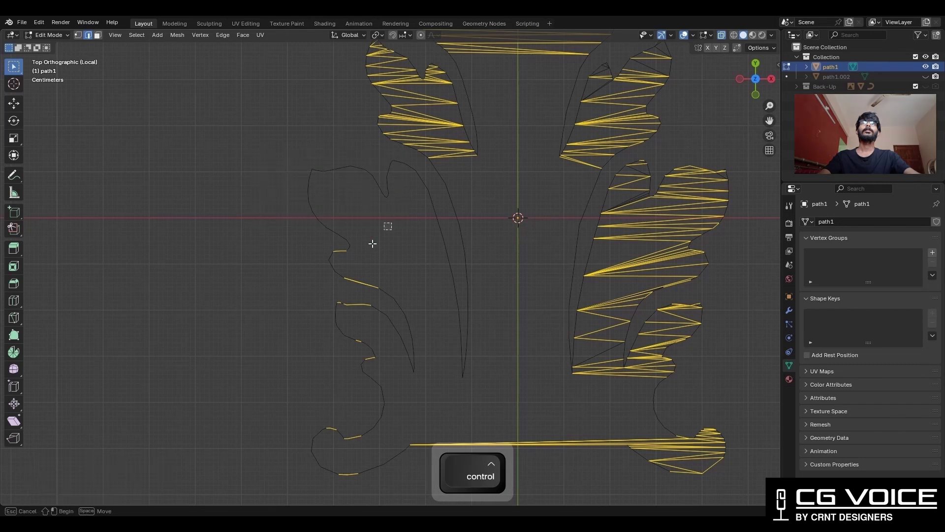
pyautogui.keyDown('ctrl'); pyautogui.moveTo(382, 338); pyautogui.dragTo(263, 494); pyautogui.keyUp('ctrl')
pyautogui.scroll(6, 466, 239)
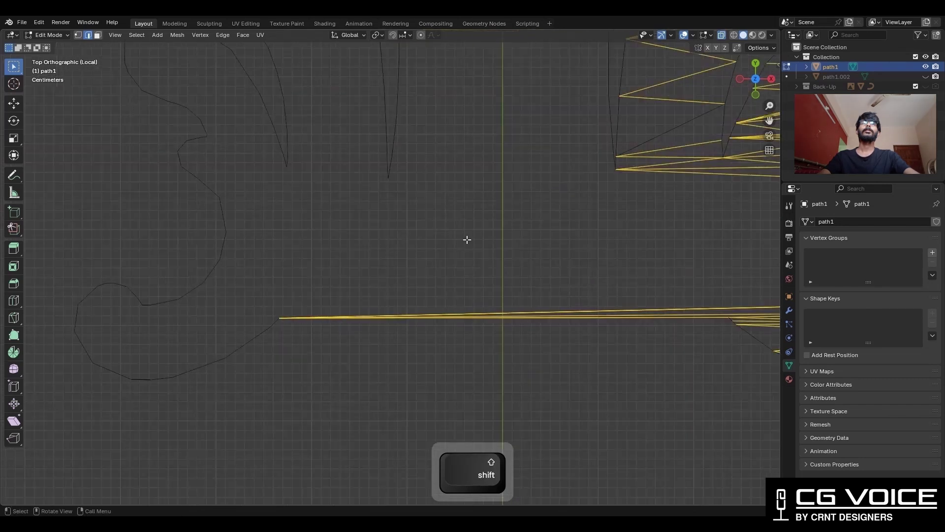
pyautogui.keyDown('ctrl'); pyautogui.moveTo(595, 369); pyautogui.dragTo(610, 353); pyautogui.keyUp('ctrl')
pyautogui.keyDown('ctrl'); pyautogui.moveTo(591, 354); pyautogui.dragTo(541, 458, button='middle'); pyautogui.keyUp('ctrl')
pyautogui.keyDown('shift'); pyautogui.moveTo(476, 54); pyautogui.dragTo(433, 497, button='middle'); pyautogui.keyUp('shift')
pyautogui.keyDown('ctrl'); pyautogui.moveTo(466, 165); pyautogui.dragTo(393, 221, button='middle'); pyautogui.keyUp('ctrl')
pyautogui.keyDown('shift'); pyautogui.moveTo(394, 221); pyautogui.dragTo(458, 89, button='middle'); pyautogui.keyUp('shift')
pyautogui.keyDown('ctrl'); pyautogui.moveTo(389, 315); pyautogui.dragTo(396, 226, button='middle'); pyautogui.keyUp('ctrl')
pyautogui.keyDown('ctrl'); pyautogui.moveTo(397, 226); pyautogui.dragTo(295, 340); pyautogui.keyUp('ctrl')
pyautogui.keyDown('ctrl'); pyautogui.moveTo(442, 236); pyautogui.dragTo(413, 169, button='middle'); pyautogui.keyUp('ctrl')
pyautogui.hotkey('ctrl', 'x')
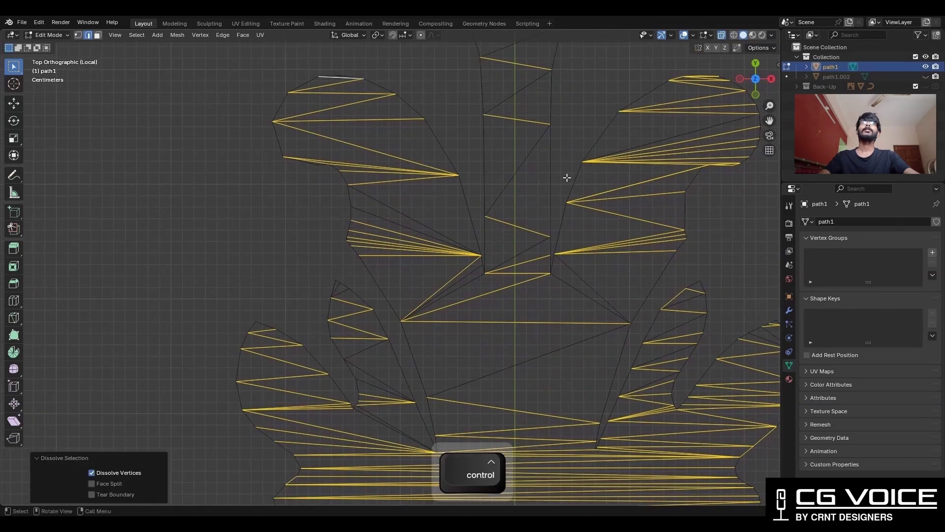
pyautogui.press('x')
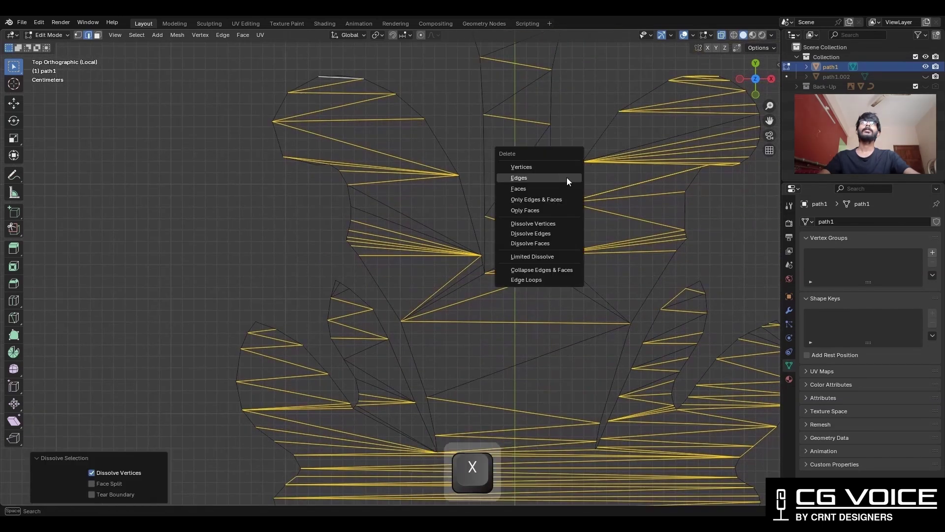
pyautogui.click(567, 178)
# - Delete the leftover triangulation edges crossing the upper-left leaves and the top of the stem
pyautogui.scroll(-4, 566, 179)
pyautogui.scroll(2, 547, 217)
pyautogui.keyDown('shift'); pyautogui.moveTo(529, 248); pyautogui.dragTo(525, 289, button='middle'); pyautogui.keyUp('shift')
pyautogui.moveTo(428, 317); pyautogui.dragTo(428, 289)
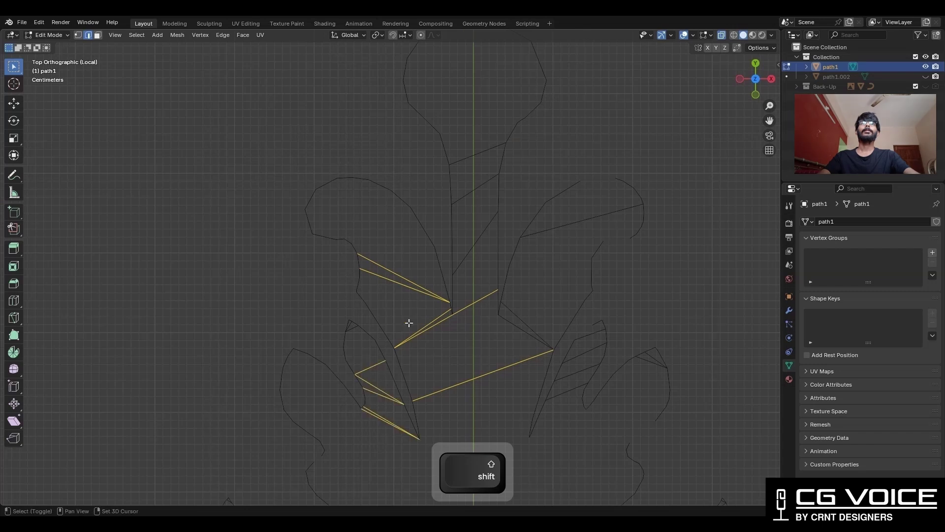
pyautogui.keyDown('shift'); pyautogui.moveTo(409, 323); pyautogui.dragTo(490, 266, button='middle'); pyautogui.keyUp('shift')
pyautogui.scroll(5, 492, 245)
pyautogui.keyDown('shift'); pyautogui.moveTo(488, 268); pyautogui.dragTo(487, 267); pyautogui.keyUp('shift')
pyautogui.moveTo(514, 246)
pyautogui.keyDown('ctrl'); pyautogui.mouseDown(button='middle')
pyautogui.moveTo(507, 257)
pyautogui.moveTo(504, 246)
pyautogui.mouseUp(button='middle'); pyautogui.keyUp('ctrl')
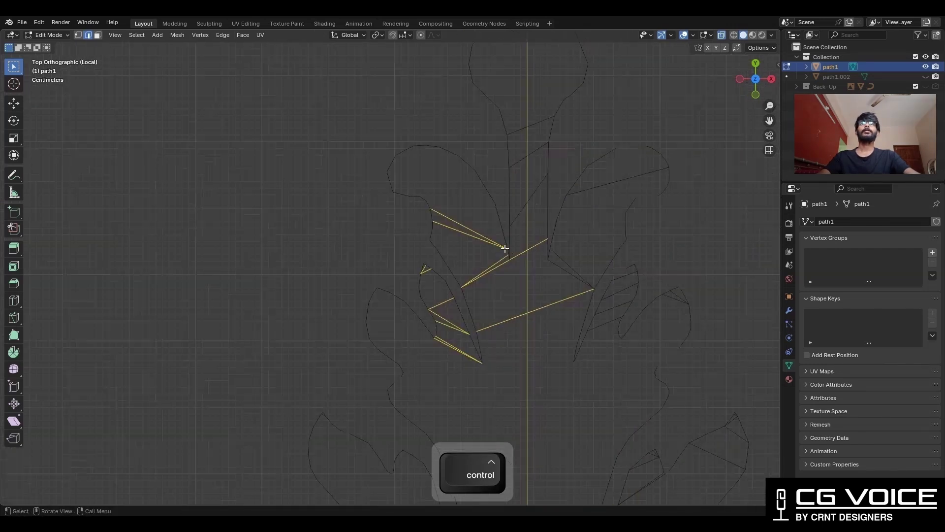
pyautogui.keyDown('shift'); pyautogui.moveTo(535, 90); pyautogui.dragTo(498, 213, button='middle'); pyautogui.keyUp('shift')
pyautogui.press('x')
pyautogui.click(536, 257)
# - Merge the loose end vertices at the gap below the second left leaf and reposition the merged vertex to follow the outline
pyautogui.scroll(-5, 581, 217)
pyautogui.keyDown('shift'); pyautogui.moveTo(533, 270); pyautogui.dragTo(534, 190, button='middle'); pyautogui.keyUp('shift')
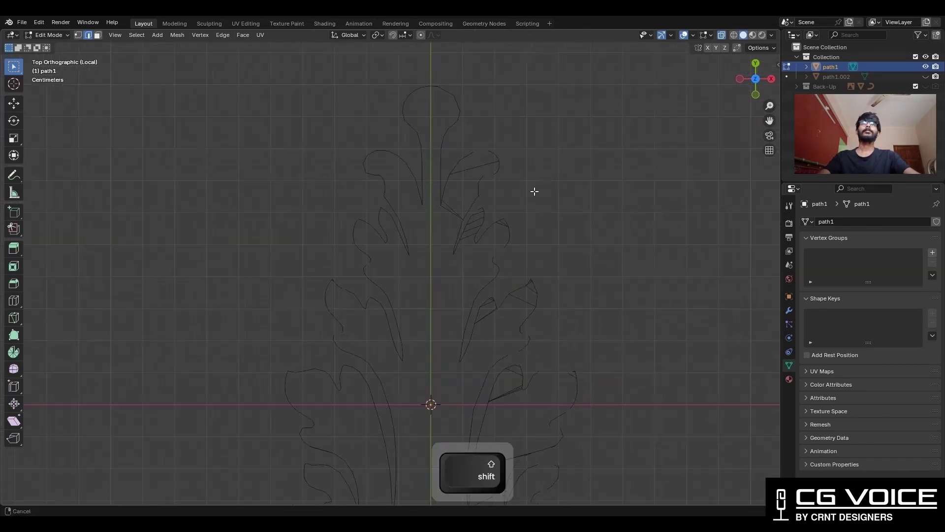
pyautogui.scroll(-1, 534, 217)
pyautogui.keyDown('shift'); pyautogui.moveTo(537, 239); pyautogui.dragTo(518, 182, button='middle'); pyautogui.keyUp('shift')
pyautogui.press('a')
pyautogui.scroll(5, 340, 244)
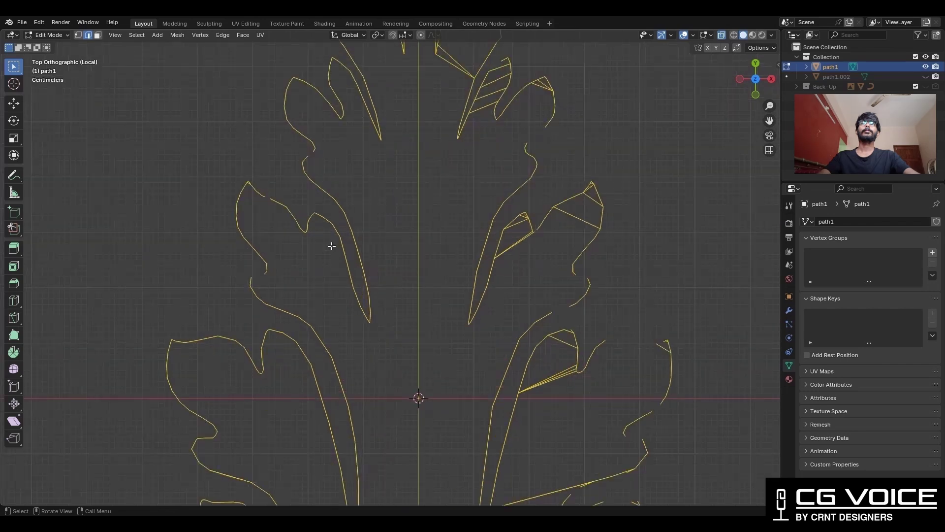
pyautogui.keyDown('shift'); pyautogui.moveTo(305, 259); pyautogui.dragTo(479, 269, button='middle'); pyautogui.keyUp('shift')
pyautogui.scroll(4, 479, 270)
pyautogui.press('1')
pyautogui.moveTo(508, 312); pyautogui.dragTo(474, 296)
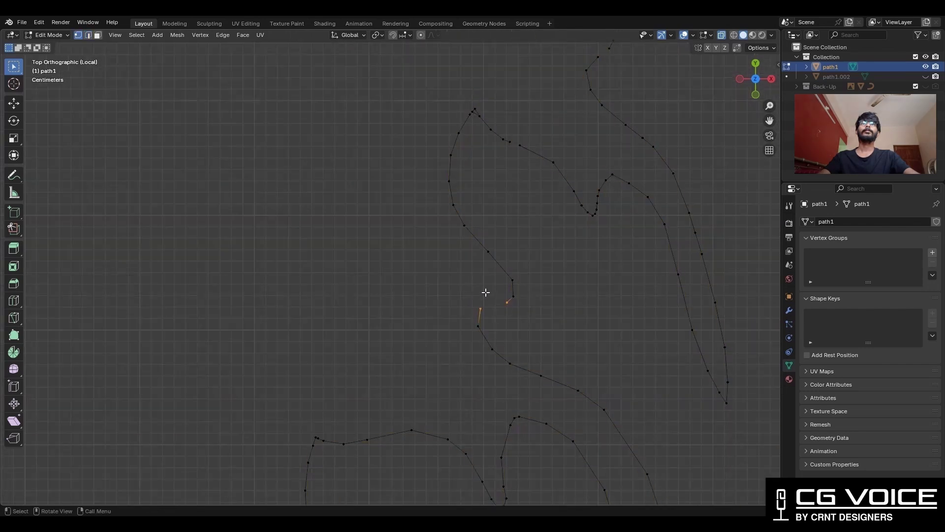
pyautogui.scroll(4, 485, 291)
pyautogui.press('m')
pyautogui.click(424, 329)
pyautogui.press('g')
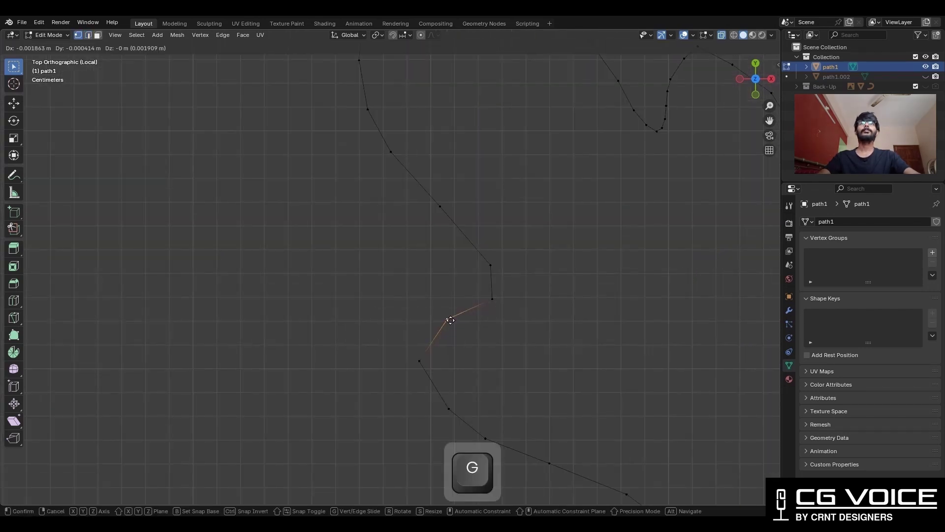
pyautogui.click(441, 327)
# - Subdivide the edge beside the merged vertex and adjust the new midpoint vertex to smooth the notch
pyautogui.moveTo(411, 293); pyautogui.dragTo(396, 286)
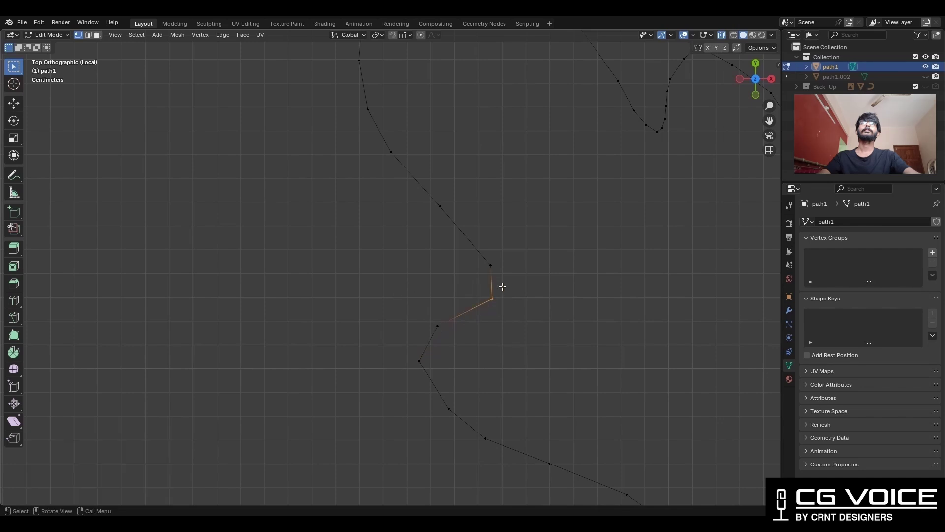
pyautogui.moveTo(512, 283); pyautogui.dragTo(427, 334)
pyautogui.rightClick(569, 265)
pyautogui.click(574, 263)
pyautogui.click(571, 265)
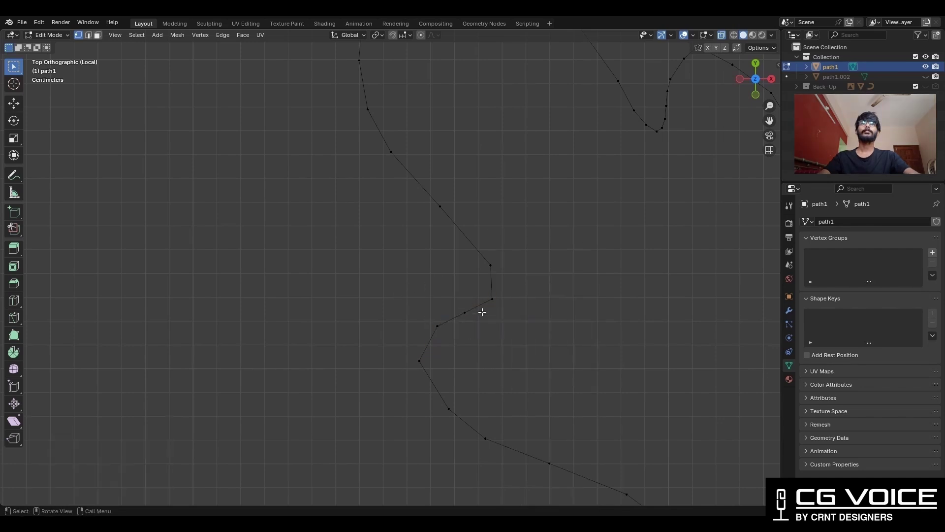
pyautogui.click(466, 312)
pyautogui.press('g')
pyautogui.click(471, 315)
# - Symmetrize the whole ornament outline from -X to +X
pyautogui.scroll(-7, 496, 270)
pyautogui.press('a')
pyautogui.keyDown('shift'); pyautogui.moveTo(647, 52); pyautogui.dragTo(503, 331, button='middle'); pyautogui.keyUp('shift')
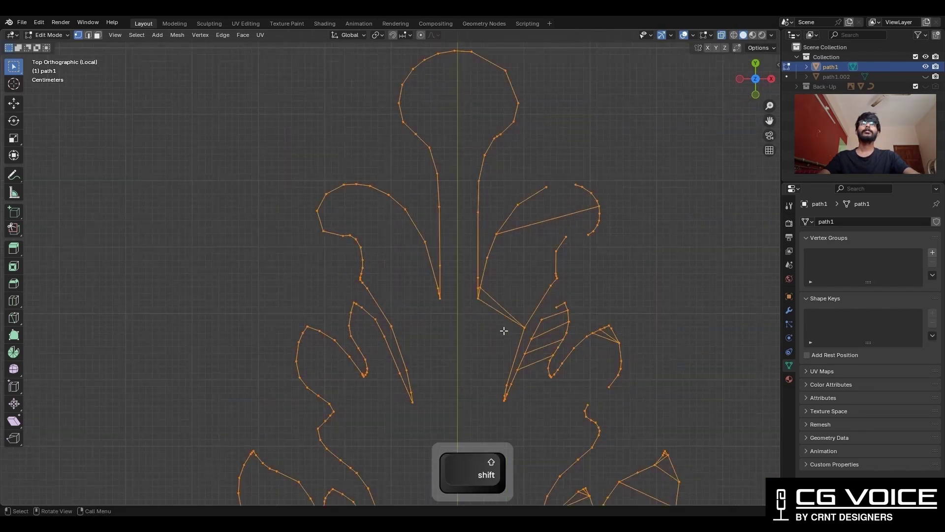
pyautogui.scroll(-4, 504, 331)
pyautogui.click(177, 35)
pyautogui.click(211, 178)
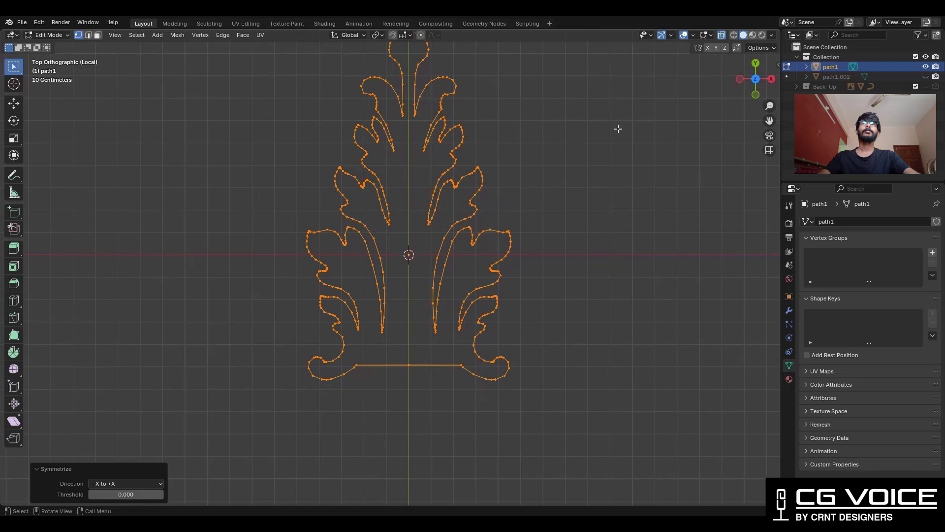
# - Fill the closed ornament outline with a face, clear the selection and turn off X-ray display
pyautogui.press('a')
pyautogui.press('f')
pyautogui.hotkey('alt', 'a')
pyautogui.scroll(3, 561, 218)
pyautogui.hotkey('alt', 'z')
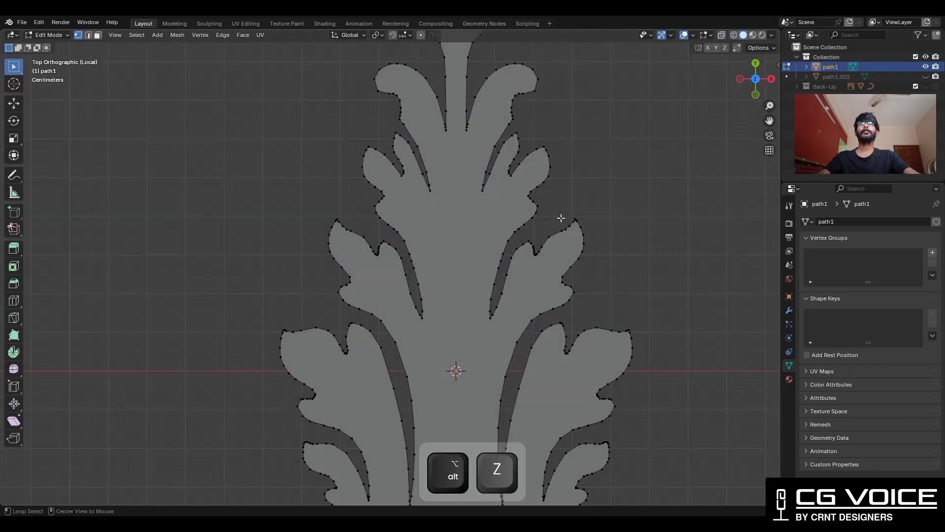
# - Symmetrize the filled ornament from -X to +X and clear the selection
pyautogui.scroll(-4, 561, 217)
pyautogui.press('a')
pyautogui.click(177, 35)
pyautogui.click(210, 178)
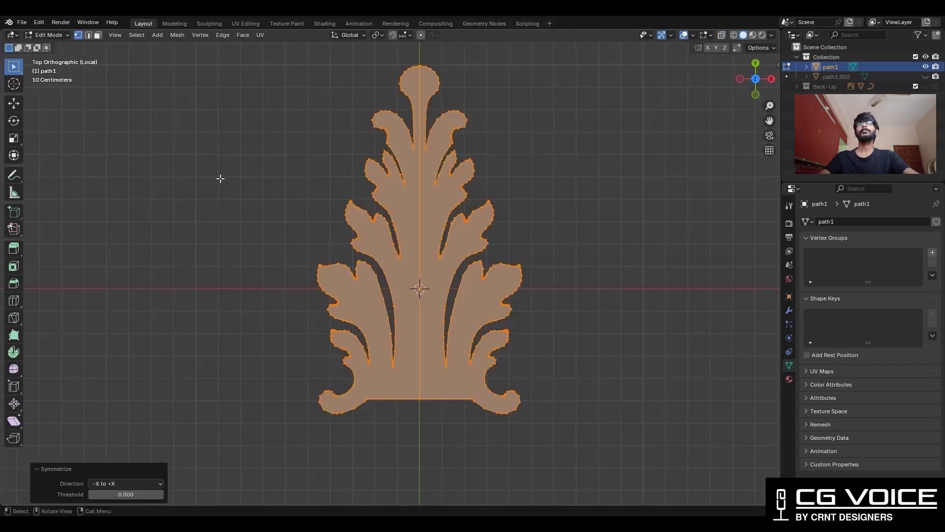
pyautogui.hotkey('alt', 'a')
# - Knife-cut a curved line from the outline vertex above the curled left foot down to the base's left corner
pyautogui.scroll(-2, 554, 144)
pyautogui.keyDown('shift'); pyautogui.moveTo(554, 143); pyautogui.dragTo(571, 115, button='middle'); pyautogui.keyUp('shift')
pyautogui.scroll(10, 571, 116)
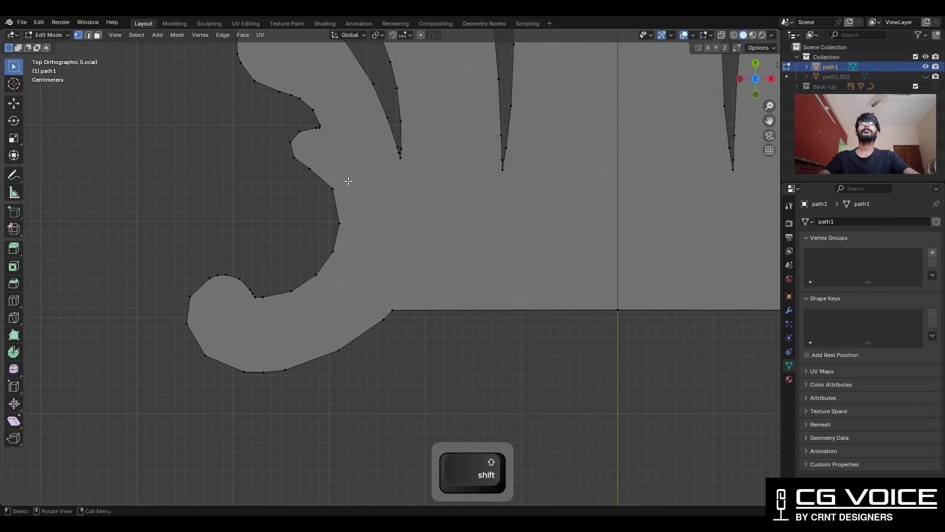
pyautogui.click(18, 322)
pyautogui.press('1')
pyautogui.click(334, 189)
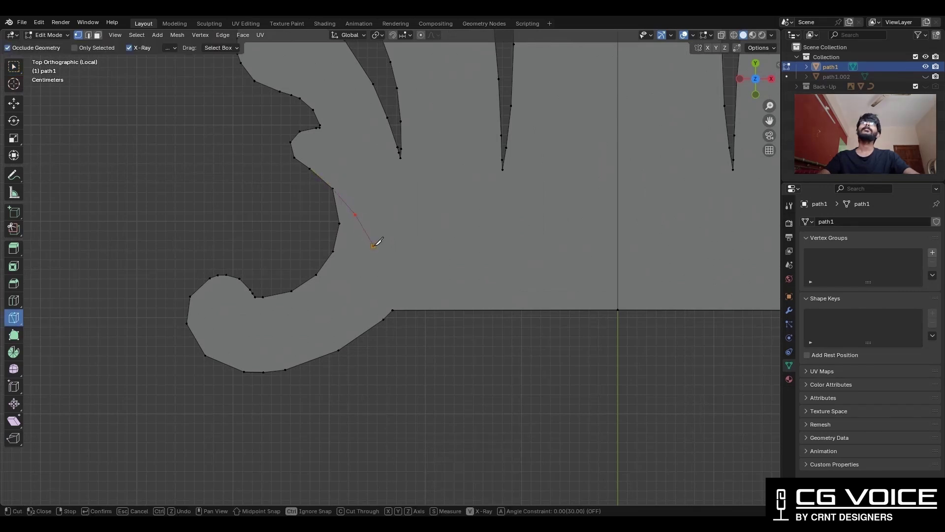
pyautogui.press('Return')
# - Select the cut-off left foot piece in face selection and delete it
pyautogui.press('3')
pyautogui.press('l')
pyautogui.press('x')
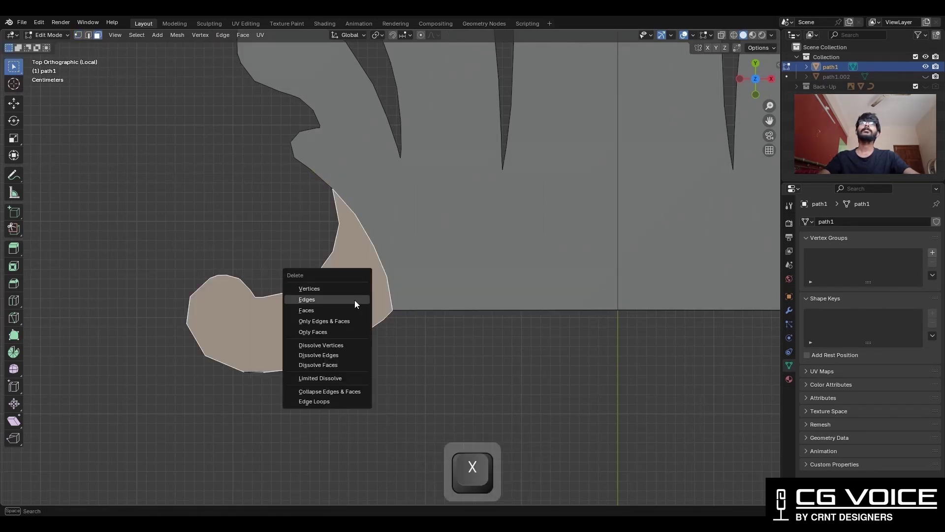
pyautogui.click(356, 287)
# - Symmetrize the whole mesh so the trimmed left half replaces the right half, and return to Object Mode
pyautogui.press('Home')
pyautogui.press('a')
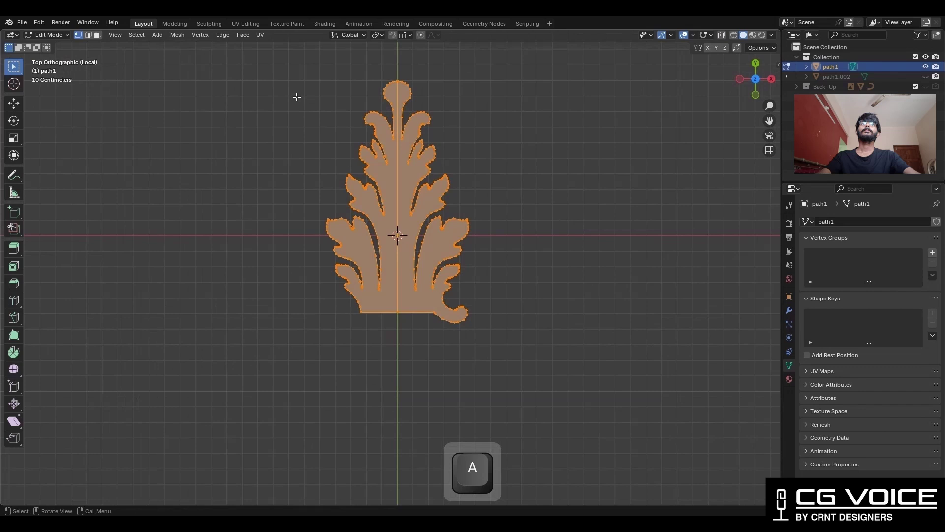
pyautogui.click(178, 35)
pyautogui.click(220, 179)
pyautogui.press('Tab')
# - Select the ornament mesh and remove its SVGMat.001 material slot
pyautogui.click(547, 193)
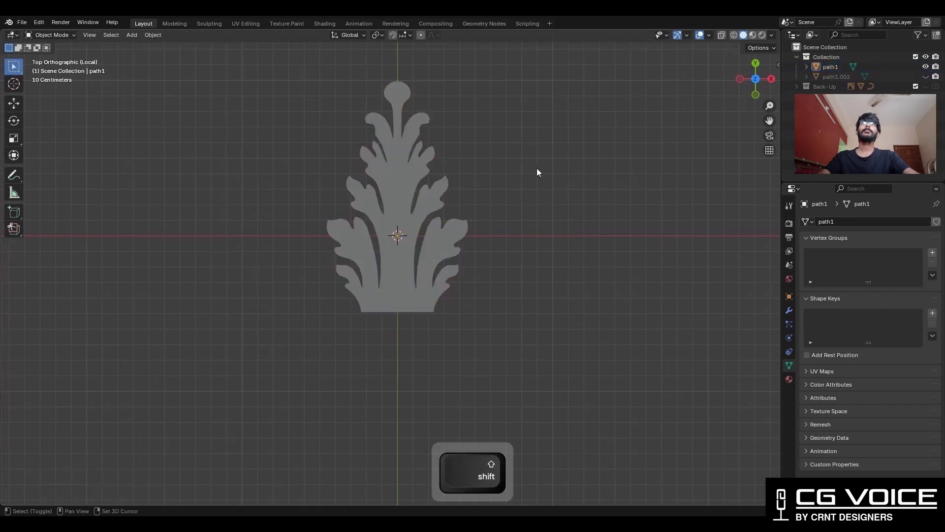
pyautogui.keyDown('shift'); pyautogui.moveTo(557, 153); pyautogui.dragTo(565, 206, button='middle'); pyautogui.keyUp('shift')
pyautogui.scroll(3, 565, 206)
pyautogui.hotkey('alt', 'z')
pyautogui.click(457, 220)
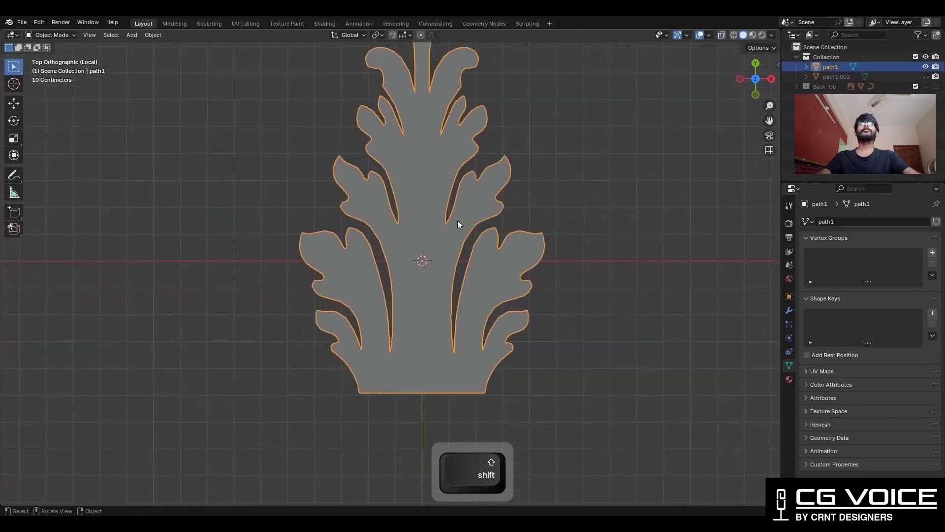
pyautogui.moveTo(457, 220); pyautogui.dragTo(725, 311, button='middle')
pyautogui.click(789, 378)
pyautogui.scroll(5, 837, 269)
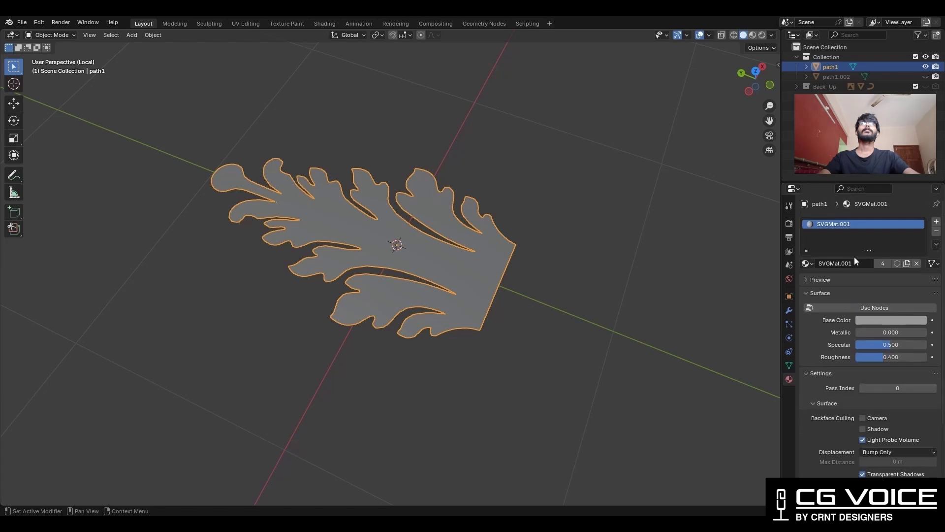
pyautogui.click(936, 230)
# - Merge all vertices of the ornament mesh by distance, with a merge distance of 0.0011 m
pyautogui.press('Tab')
pyautogui.press('KP_7')
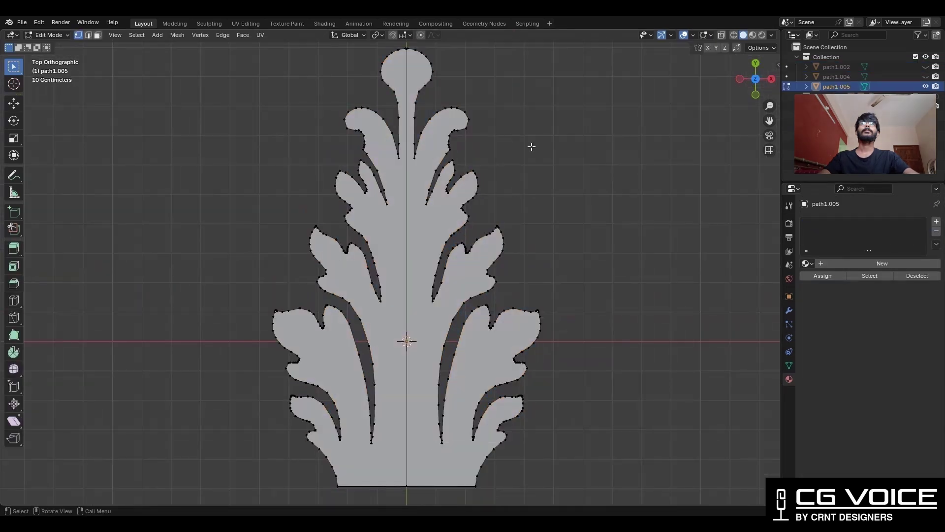
pyautogui.scroll(8, 421, 263)
pyautogui.keyDown('shift'); pyautogui.moveTo(383, 278); pyautogui.dragTo(355, 294); pyautogui.keyUp('shift')
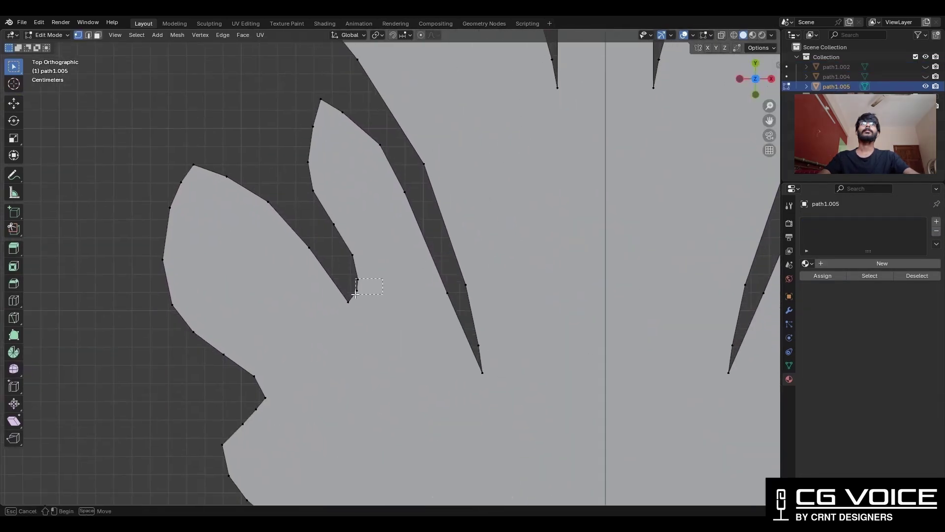
pyautogui.press('a')
pyautogui.keyDown('shift'); pyautogui.moveTo(554, 212); pyautogui.dragTo(544, 257, button='middle'); pyautogui.keyUp('shift')
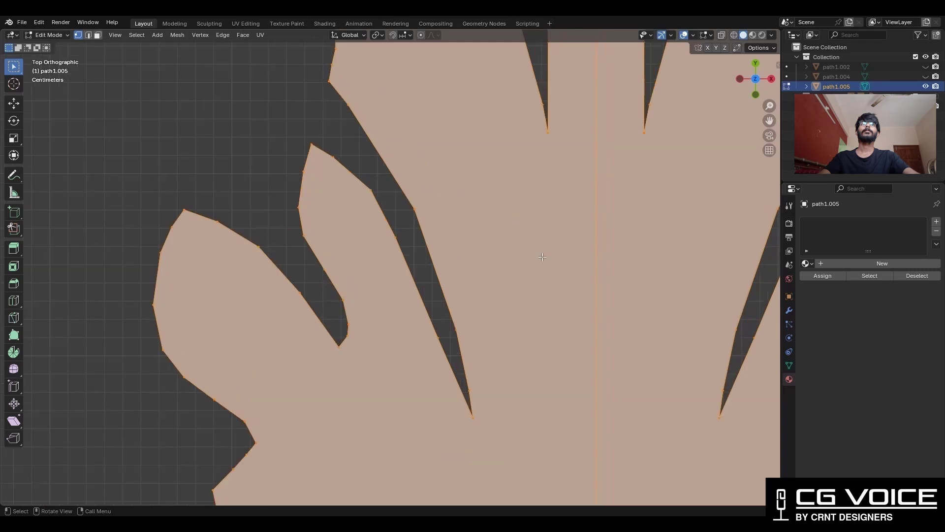
pyautogui.press('m')
pyautogui.click(542, 256)
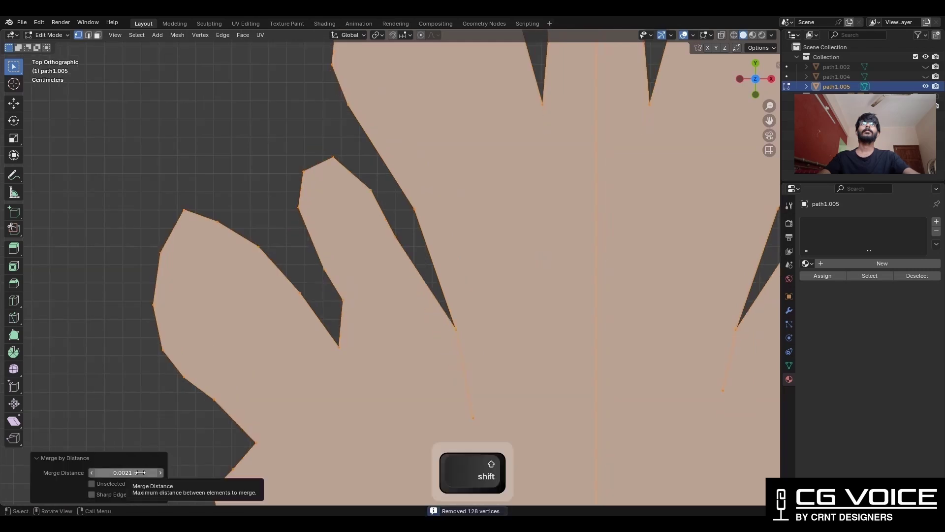
pyautogui.keyDown('shift'); pyautogui.moveTo(142, 471); pyautogui.dragTo(132, 472); pyautogui.keyUp('shift')
pyautogui.scroll(-5, 603, 288)
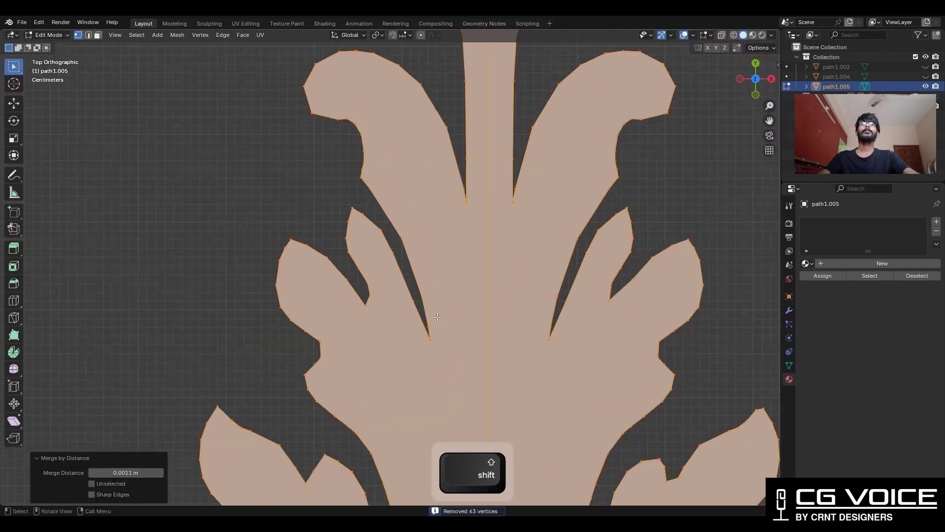
# - Undo and redo the vertex merge to compare the outline with and without it
pyautogui.scroll(-3, 603, 288)
pyautogui.keyDown('shift'); pyautogui.moveTo(583, 329); pyautogui.dragTo(559, 194, button='middle'); pyautogui.keyUp('shift')
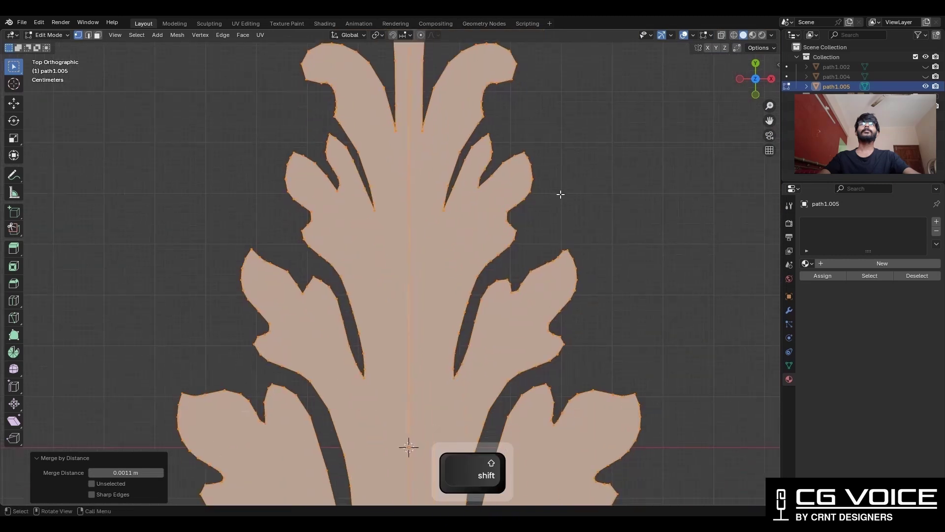
pyautogui.scroll(5, 504, 347)
pyautogui.hotkey('ctrl', 'z')
pyautogui.hotkey('ctrl', 'shift', 'z')
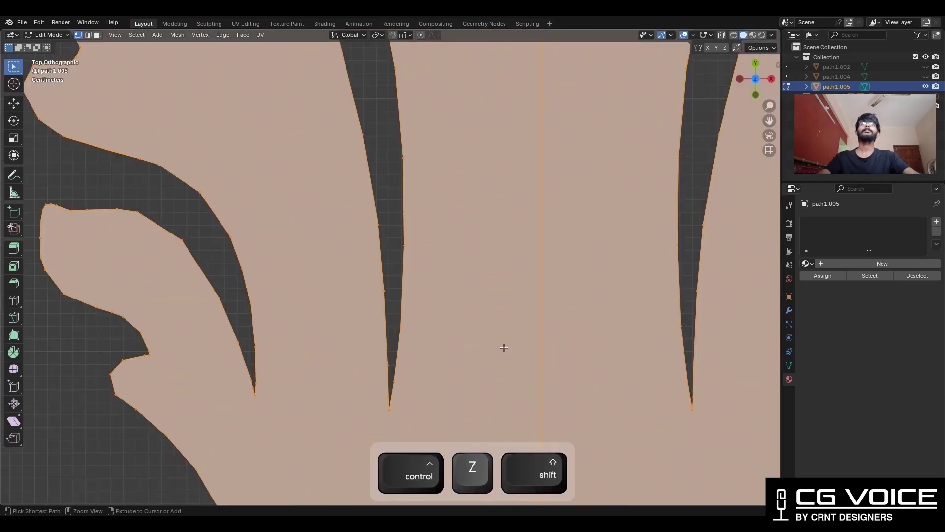
pyautogui.scroll(-8, 504, 348)
# - Symmetrize the whole ornament mesh
pyautogui.click(178, 35)
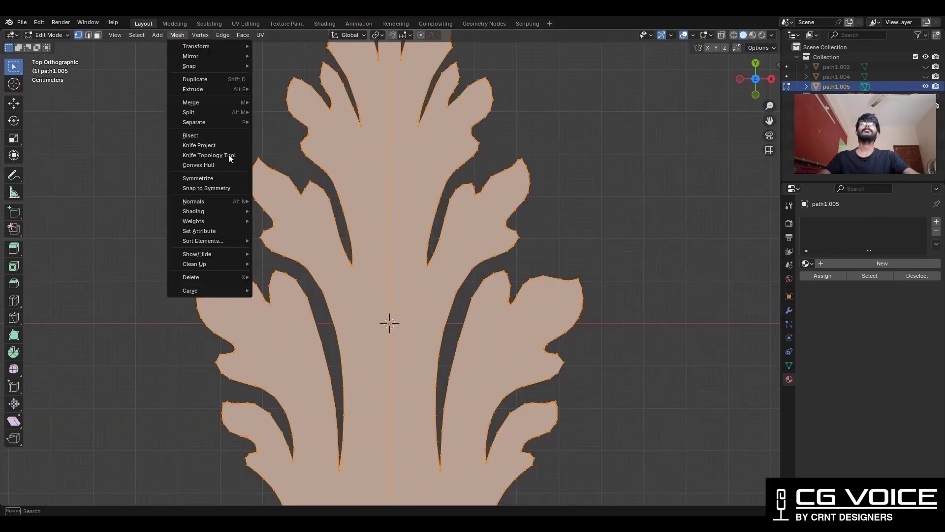
pyautogui.click(233, 179)
pyautogui.click(627, 97)
# - Delete the faces of the ornament's right half and return to Object Mode
pyautogui.press('3')
pyautogui.scroll(-4, 517, 154)
pyautogui.scroll(2, 498, 172)
pyautogui.keyDown('shift'); pyautogui.moveTo(484, 180); pyautogui.dragTo(487, 208, button='middle'); pyautogui.keyUp('shift')
pyautogui.moveTo(533, 105); pyautogui.dragTo(397, 437)
pyautogui.press('x')
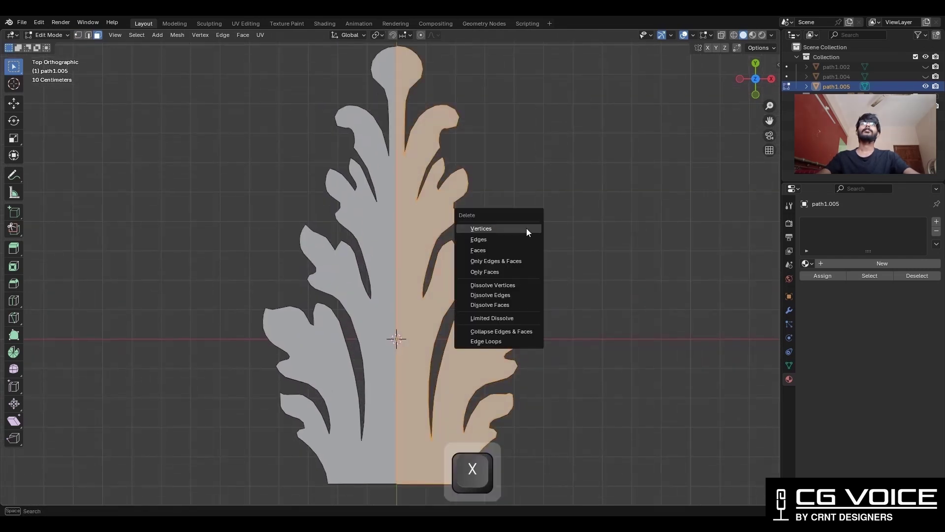
pyautogui.click(523, 251)
pyautogui.keyDown('shift'); pyautogui.moveTo(374, 250); pyautogui.dragTo(429, 234, button='middle'); pyautogui.keyUp('shift')
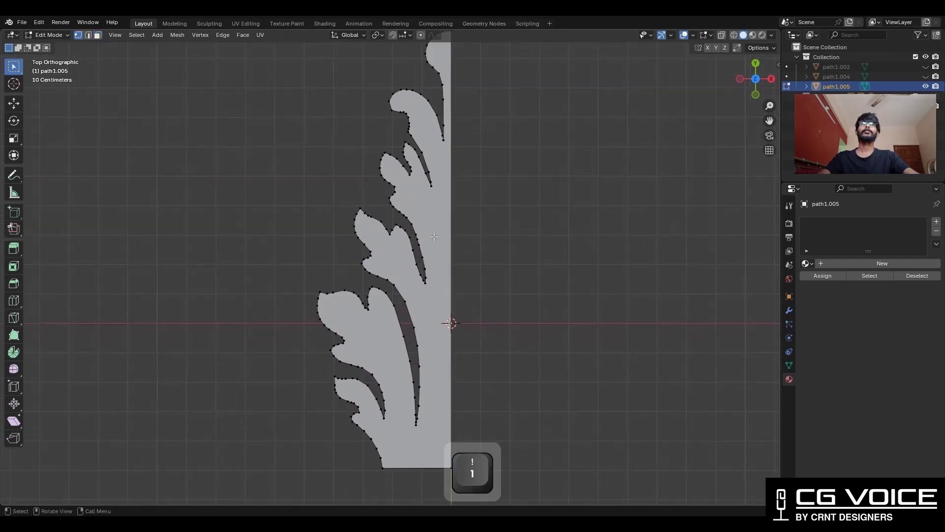
pyautogui.press('Tab')
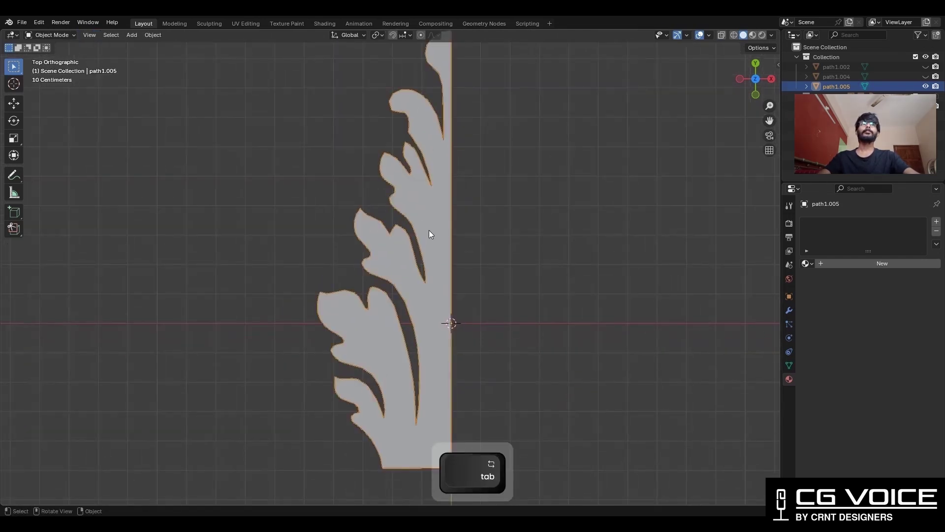
# - Set the QRemeshify density to 10.00, save the file, and remesh the half ornament
pyautogui.click(777, 64)
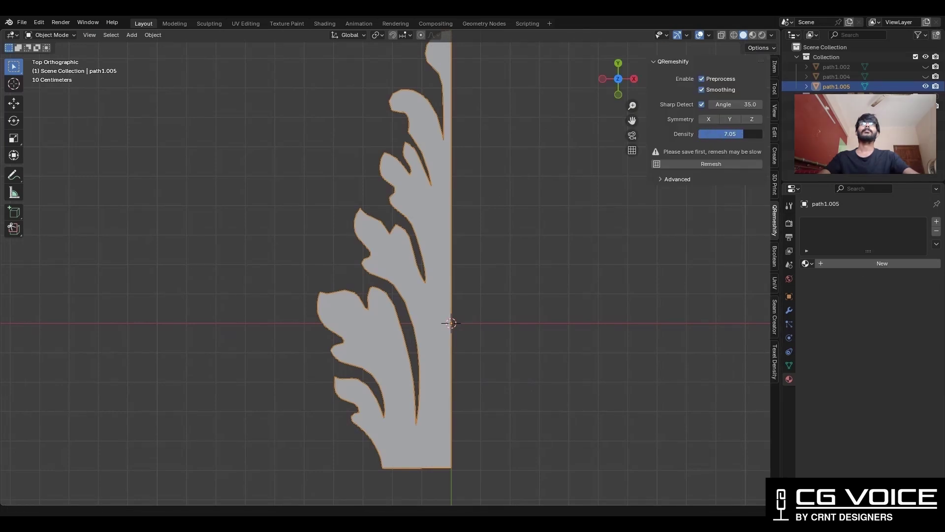
pyautogui.moveTo(744, 134); pyautogui.dragTo(762, 133)
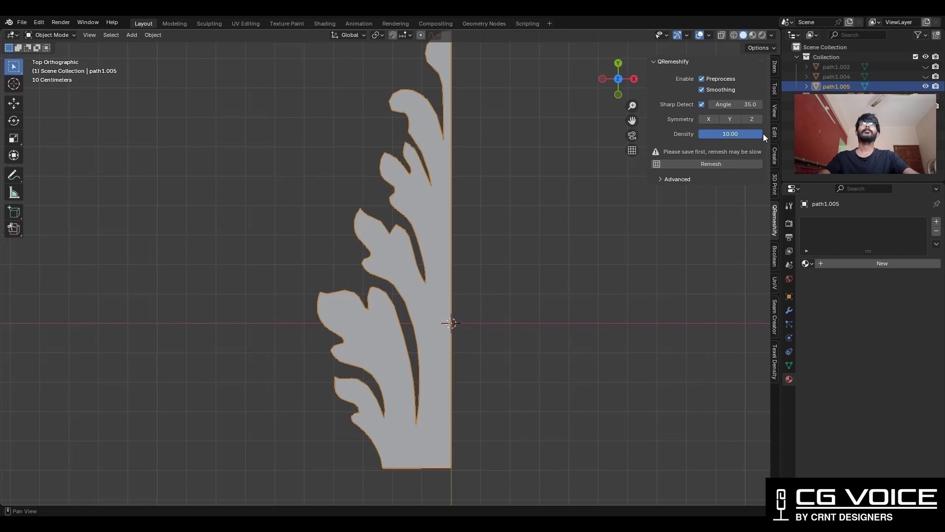
pyautogui.hotkey('ctrl', 's')
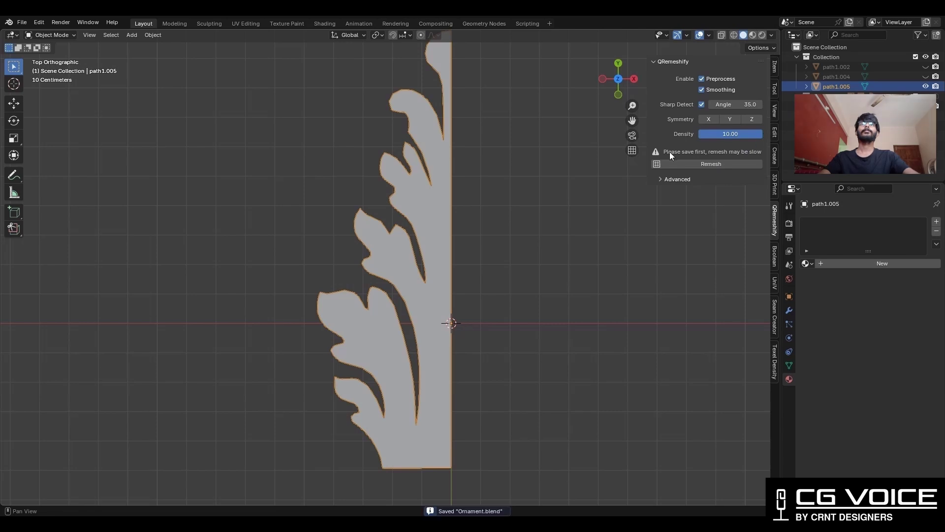
pyautogui.click(711, 164)
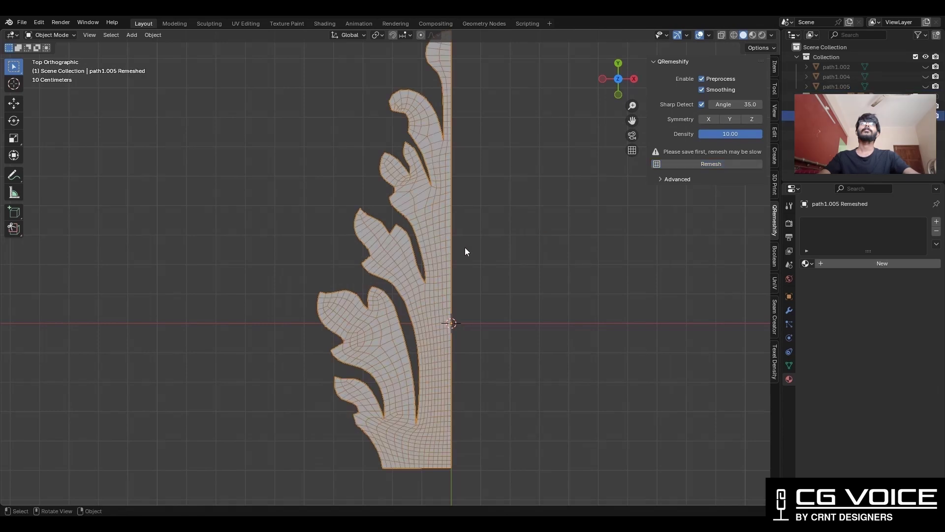
pyautogui.scroll(-3, 465, 247)
pyautogui.scroll(6, 493, 252)
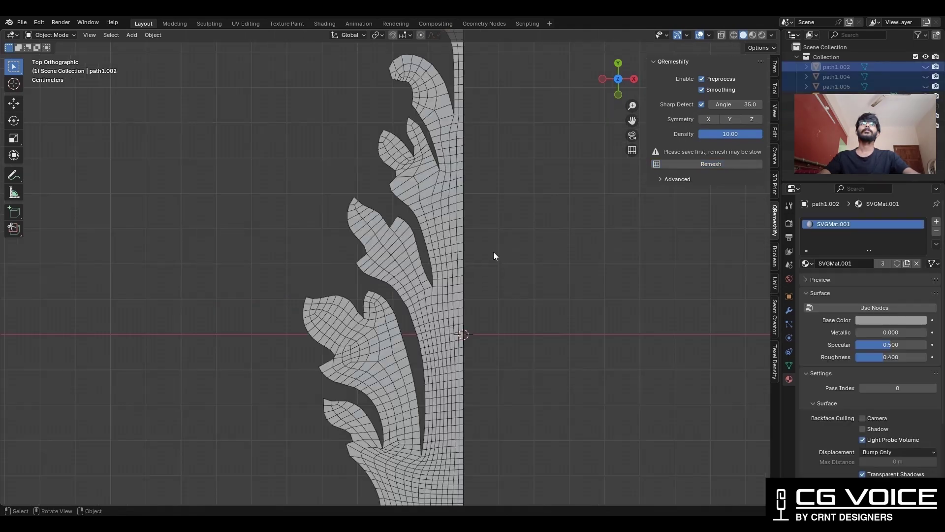
# - Enter Edit Mode on the remeshed half and knife-cut new edges just below the tip of the middle notch beside the stem
pyautogui.click(445, 238)
pyautogui.keyDown('shift'); pyautogui.moveTo(473, 255); pyautogui.dragTo(542, 152, button='middle'); pyautogui.keyUp('shift')
pyautogui.scroll(3, 543, 153)
pyautogui.press('Tab')
pyautogui.scroll(3, 476, 216)
pyautogui.press('1')
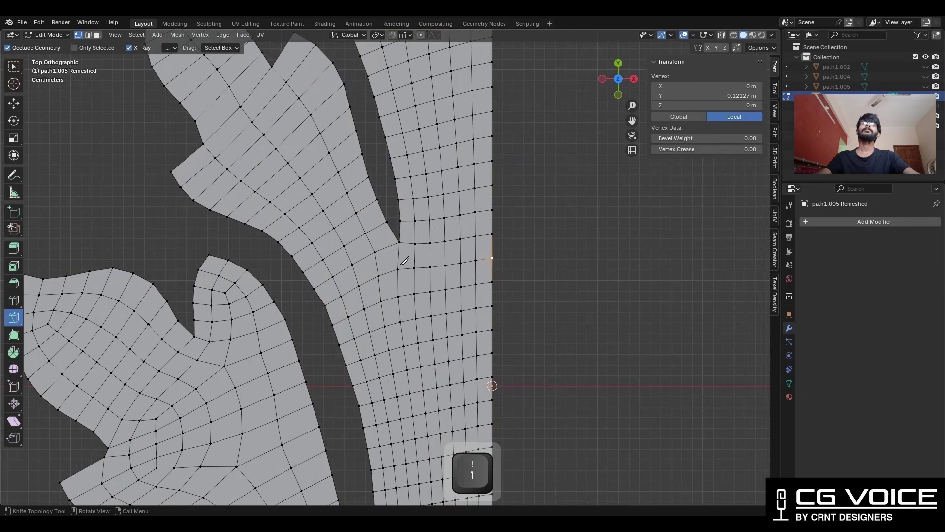
pyautogui.click(375, 253)
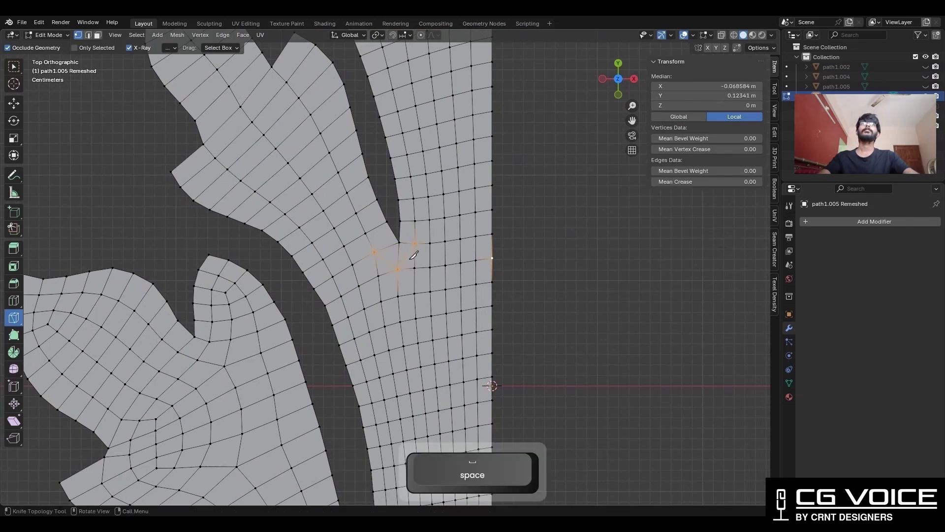
# - Dissolve the surplus lengthwise edge loops running down from the middle notch
pyautogui.keyDown('alt'); pyautogui.click(415, 282); pyautogui.keyUp('alt')
pyautogui.scroll(-6, 416, 282)
pyautogui.hotkey('ctrl', 'x')
pyautogui.scroll(5, 403, 275)
pyautogui.keyDown('alt'); pyautogui.click(380, 249); pyautogui.keyUp('alt')
pyautogui.hotkey('ctrl', 'x')
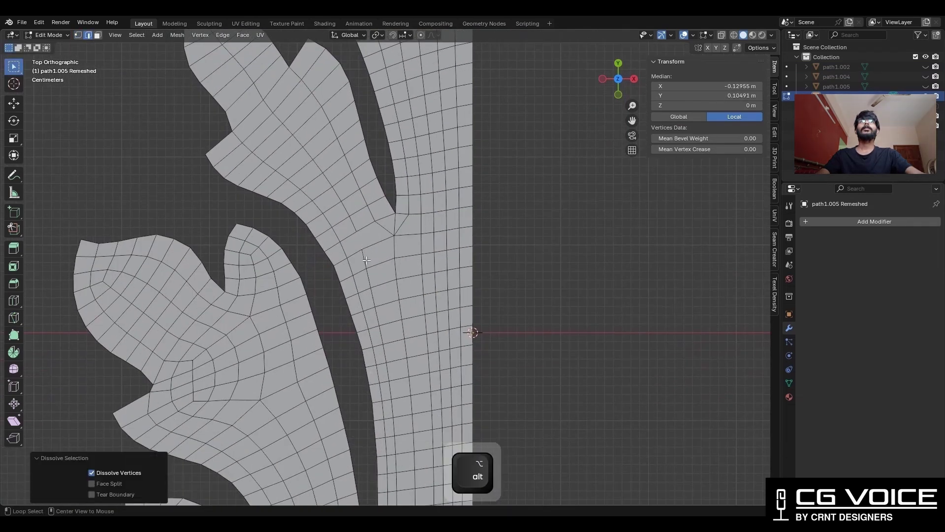
pyautogui.keyDown('alt'); pyautogui.click(377, 287); pyautogui.keyUp('alt')
pyautogui.hotkey('ctrl', 'x')
# - Knife-cut a diagonal line from the small leaf's base to the stem below the upper notch, and dissolve the redundant edges
pyautogui.keyDown('shift'); pyautogui.moveTo(401, 196); pyautogui.dragTo(377, 378, button='middle'); pyautogui.keyUp('shift')
pyautogui.keyDown('shift'); pyautogui.moveTo(393, 143); pyautogui.dragTo(384, 242, button='middle'); pyautogui.keyUp('shift')
pyautogui.scroll(4, 384, 242)
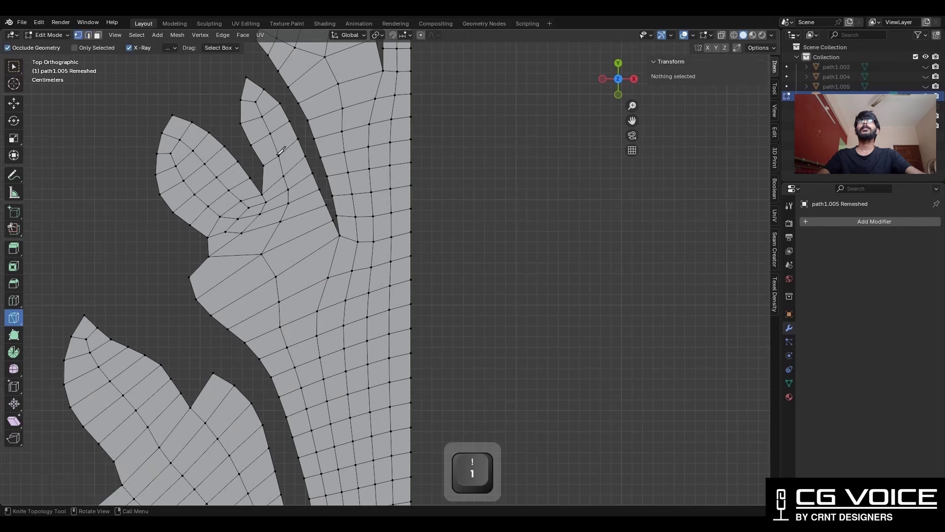
pyautogui.click(332, 252)
pyautogui.press('space')
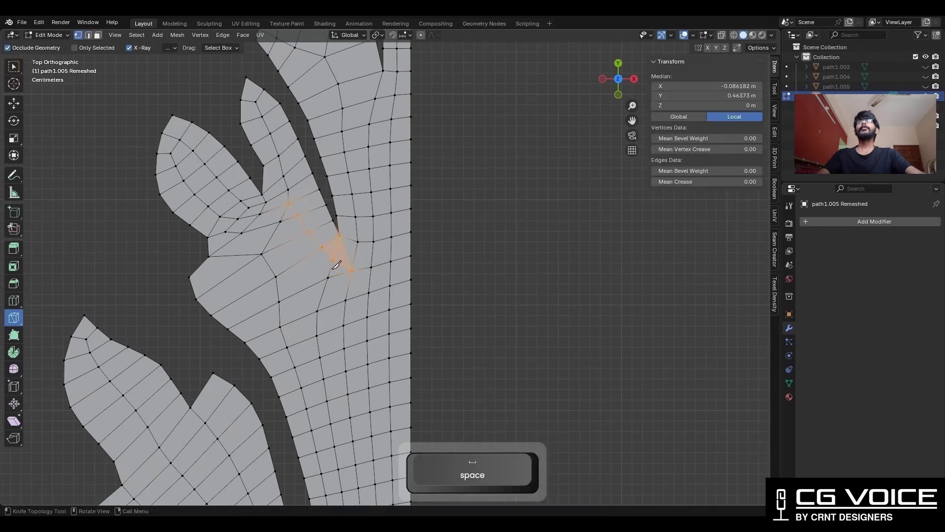
pyautogui.hotkey('ctrl', 'x')
# - Reconnect the edges around the upper notch tip by selecting and dissolving the surplus edges beside it
pyautogui.scroll(-5, 360, 245)
pyautogui.keyDown('shift'); pyautogui.moveTo(360, 244); pyautogui.dragTo(380, 211, button='middle'); pyautogui.keyUp('shift')
pyautogui.scroll(4, 394, 337)
pyautogui.keyDown('shift'); pyautogui.moveTo(342, 81); pyautogui.dragTo(354, 270, button='middle'); pyautogui.keyUp('shift')
pyautogui.scroll(2, 352, 261)
pyautogui.click(347, 254)
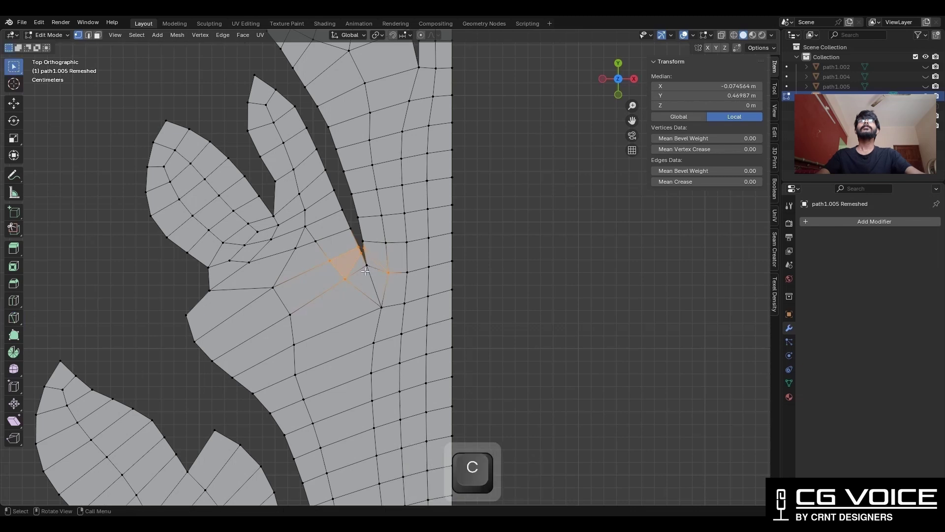
pyautogui.hotkey('ctrl', 'x')
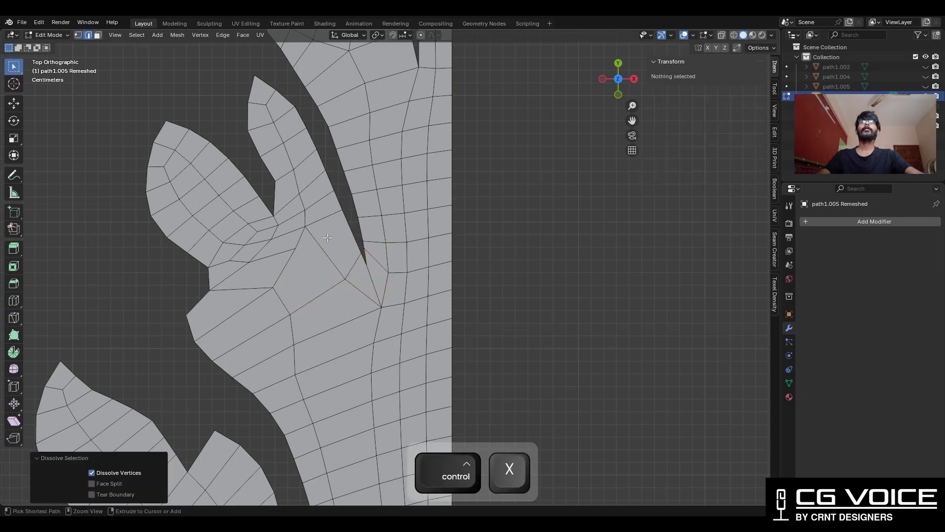
# - Clean up the edges below the fork between the two small upper leaves with edge dissolves and a knife cut
pyautogui.keyDown('alt'); pyautogui.click(247, 262); pyautogui.keyUp('alt')
pyautogui.click(270, 224)
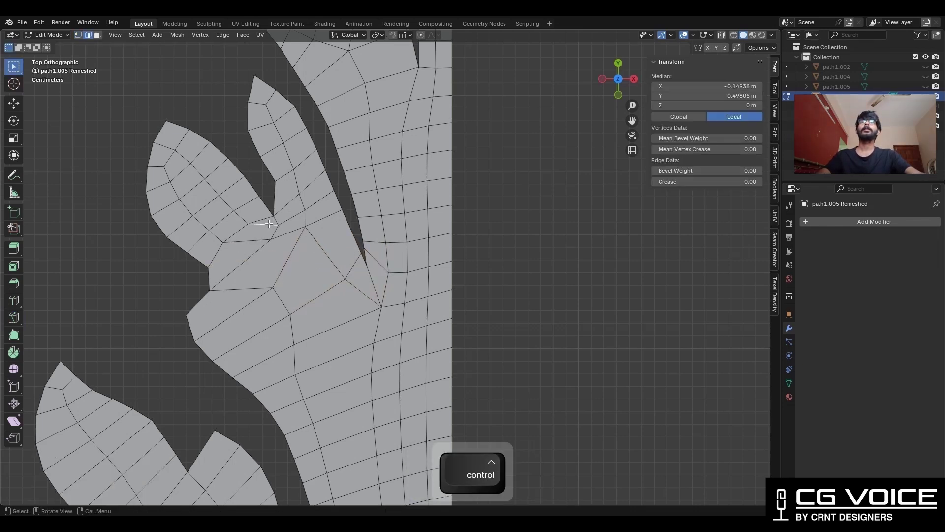
pyautogui.press('3')
pyautogui.keyDown('alt'); pyautogui.click(291, 263); pyautogui.keyUp('alt')
pyautogui.keyDown('alt'); pyautogui.click(248, 240); pyautogui.keyUp('alt')
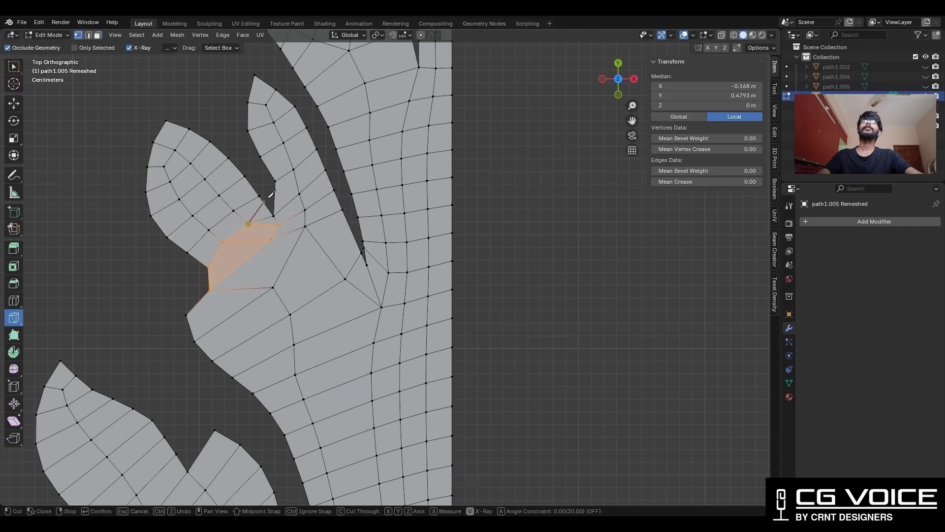
pyautogui.hotkey('ctrl', 'x')
# - Knife-cut a connecting edge across the lobe below the small leaves and dissolve the surplus edges there
pyautogui.scroll(-2, 362, 246)
pyautogui.keyDown('shift'); pyautogui.moveTo(365, 249); pyautogui.dragTo(384, 135, button='middle'); pyautogui.keyUp('shift')
pyautogui.press('1')
pyautogui.click(332, 178)
pyautogui.click(17, 318)
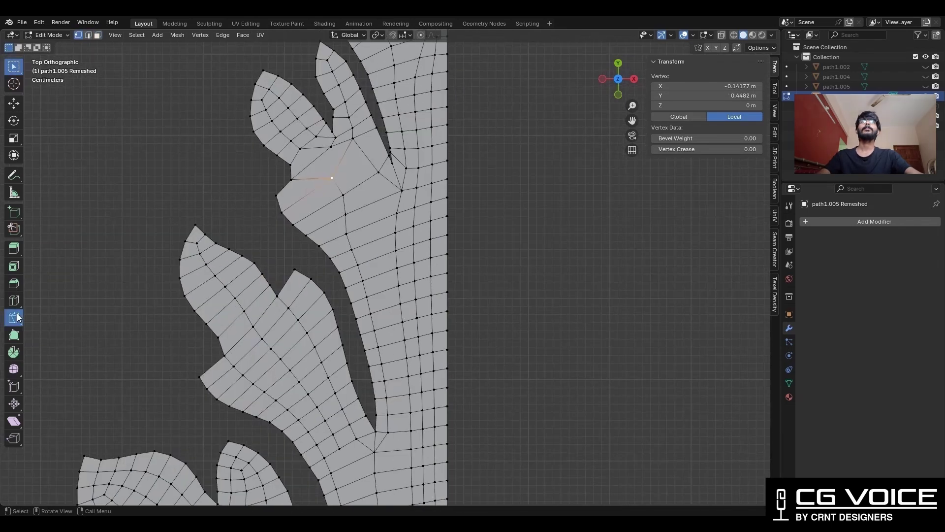
pyautogui.click(333, 202)
pyautogui.press('space')
pyautogui.press('2')
pyautogui.hotkey('ctrl', 'x')
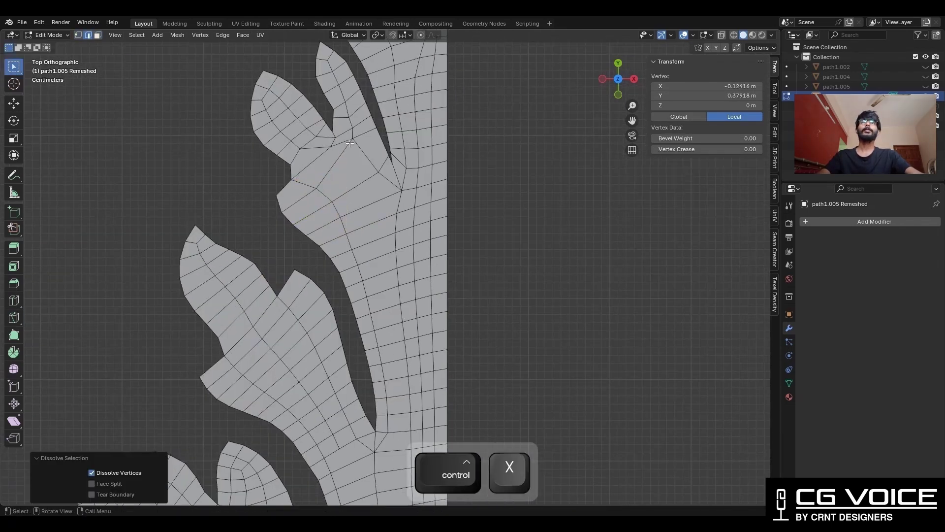
# - Move the interior vertices at the base of the small leaves to even out the faces beside the notch
pyautogui.keyDown('shift'); pyautogui.moveTo(341, 185); pyautogui.dragTo(335, 211, button='middle'); pyautogui.keyUp('shift')
pyautogui.click(347, 166)
pyautogui.press('g')
pyautogui.click(329, 180)
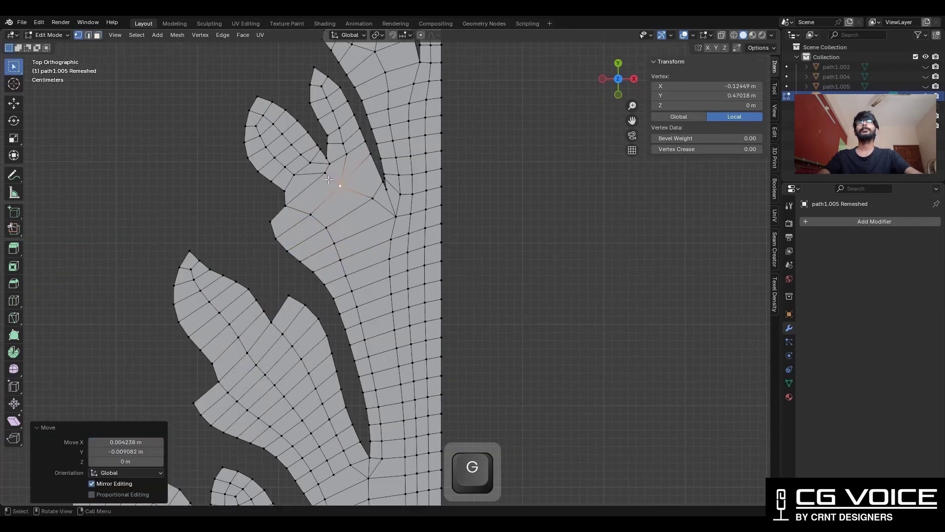
pyautogui.click(373, 198)
pyautogui.press('g')
pyautogui.click(365, 209)
pyautogui.click(395, 216)
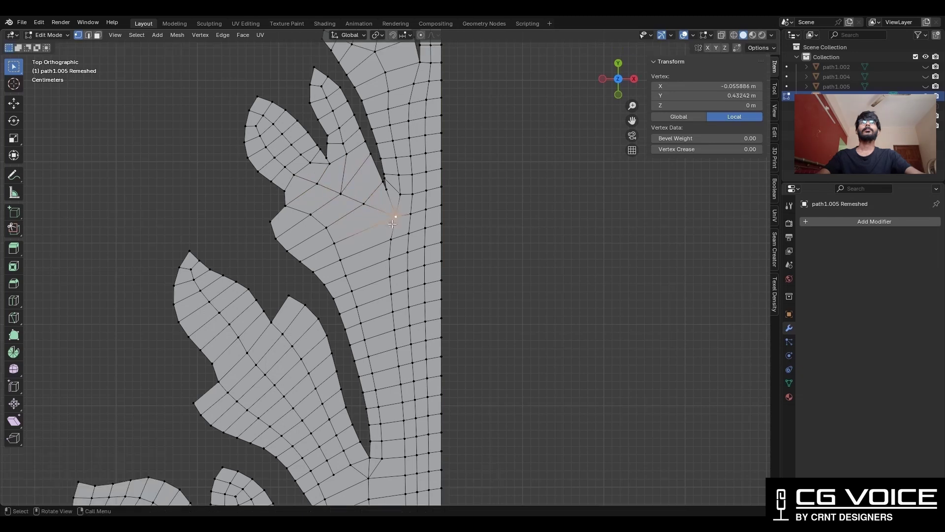
# - Add a lengthwise loop cut through the curled top leaf into the stem with a slide factor of -0.208
pyautogui.keyDown('shift'); pyautogui.moveTo(379, 147); pyautogui.dragTo(339, 315, button='middle'); pyautogui.keyUp('shift')
pyautogui.scroll(3, 340, 246)
pyautogui.click(14, 317)
pyautogui.hotkey('ctrl', 'r')
pyautogui.click(329, 207)
pyautogui.press('k')
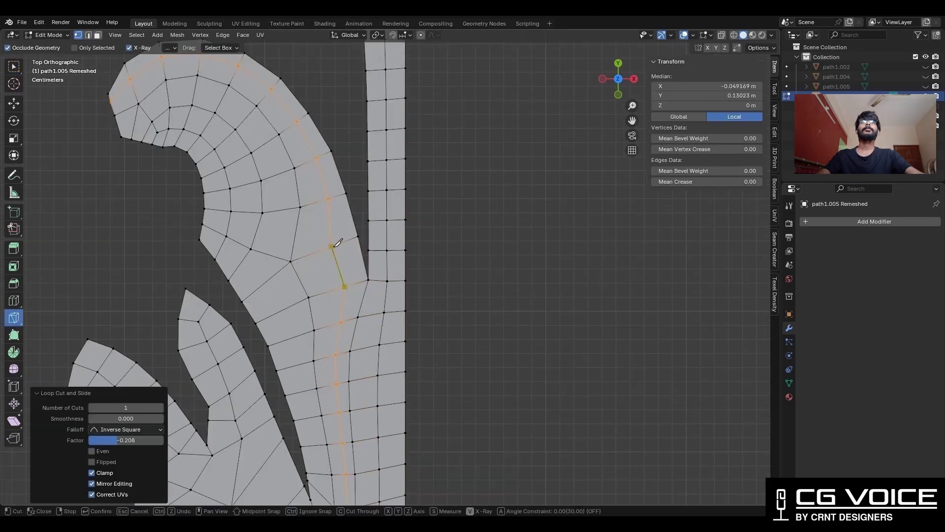
pyautogui.hotkey('ctrl', 'z')
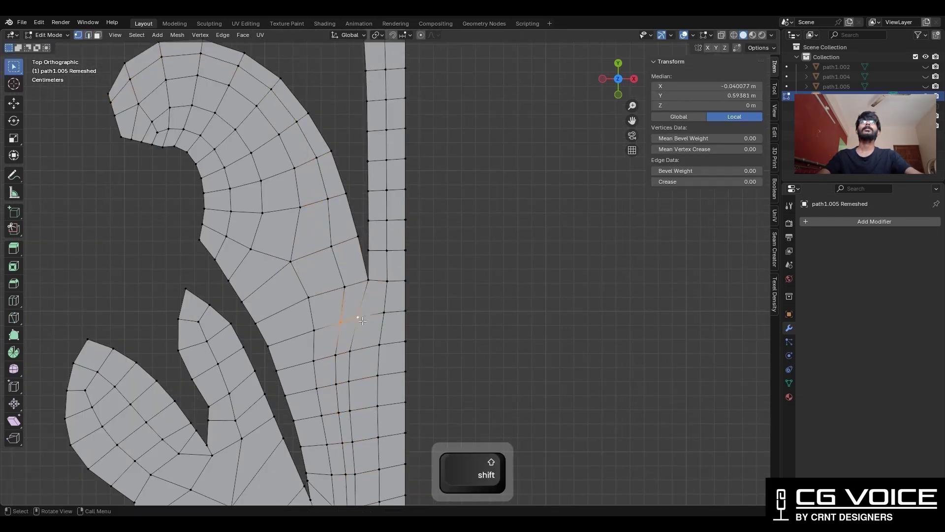
# - Merge the new loop's vertex into the vertex below the curled leaf's notch and dissolve the loop's remainder down the stem
pyautogui.press('m')
pyautogui.click(362, 321)
pyautogui.press('2')
pyautogui.keyDown('alt'); pyautogui.click(344, 342); pyautogui.keyUp('alt')
pyautogui.hotkey('ctrl', 'x')
# - Join the neighbouring stem vertex to the vertex below the top notch and dissolve the leftover edge loops down the stem
pyautogui.press('1')
pyautogui.click(384, 313)
pyautogui.keyDown('shift'); pyautogui.click(363, 321); pyautogui.keyUp('shift')
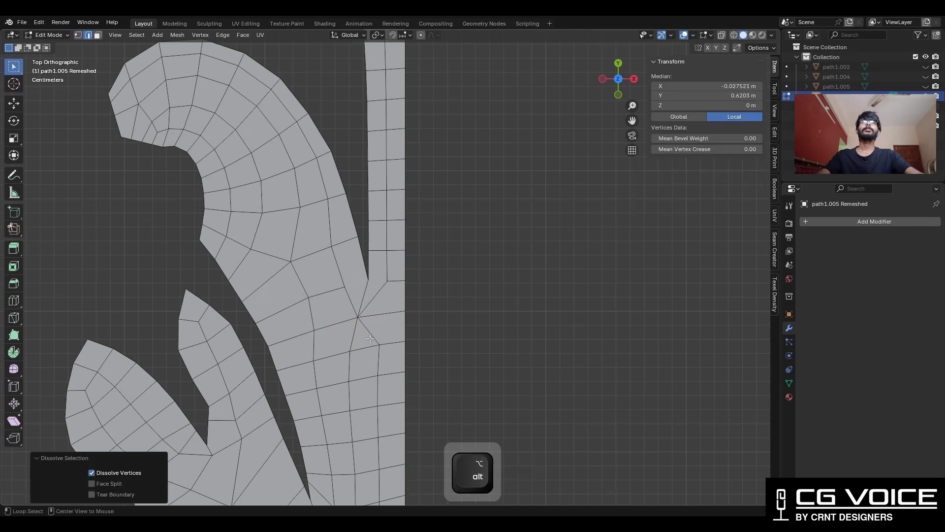
pyautogui.keyDown('alt'); pyautogui.click(370, 338); pyautogui.keyUp('alt')
pyautogui.scroll(-7, 370, 338)
pyautogui.keyDown('shift'); pyautogui.moveTo(371, 339); pyautogui.dragTo(377, 203, button='middle'); pyautogui.keyUp('shift')
pyautogui.hotkey('ctrl', 'x')
pyautogui.click(373, 204)
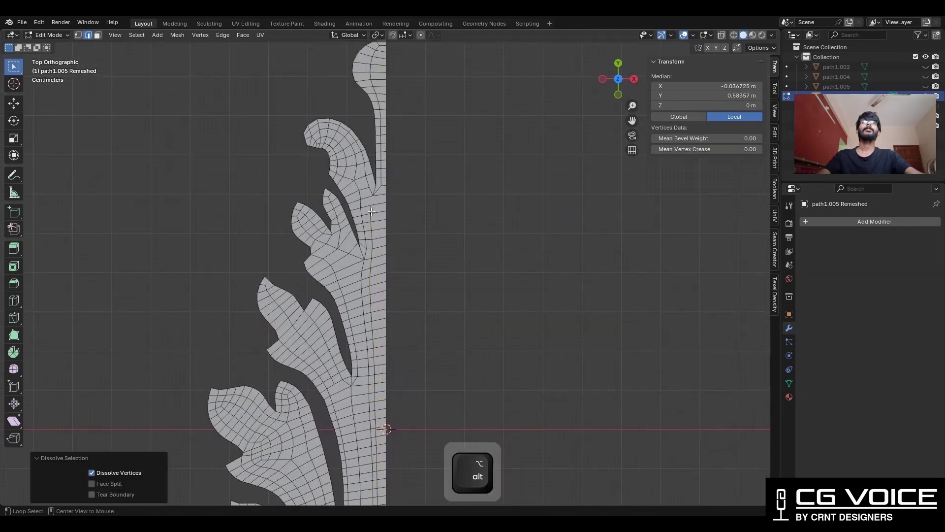
# - Add a loop cut along the stem and merge its upper end into the vertex below the top notch
pyautogui.hotkey('ctrl', 'r')
pyautogui.click(372, 212)
pyautogui.scroll(5, 379, 217)
pyautogui.press('1')
pyautogui.keyDown('shift'); pyautogui.click(347, 257); pyautogui.keyUp('shift')
pyautogui.press('m')
pyautogui.press('2')
pyautogui.keyDown('shift'); pyautogui.moveTo(309, 189); pyautogui.dragTo(316, 218, button='middle'); pyautogui.keyUp('shift')
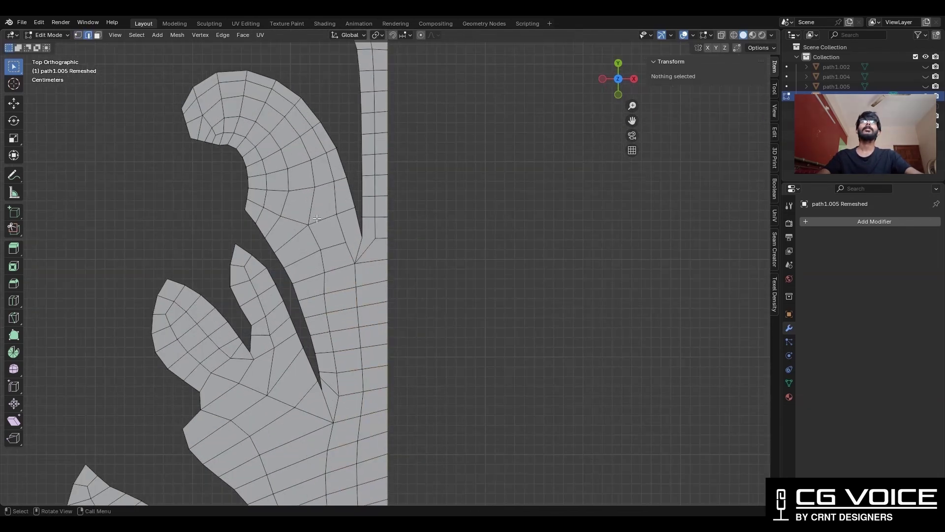
# - Merge two adjacent interior vertices at the base of the curled top leaf at their center
pyautogui.press('1')
pyautogui.click(314, 221)
pyautogui.keyDown('shift'); pyautogui.click(336, 213); pyautogui.keyUp('shift')
pyautogui.press('m')
pyautogui.click(333, 200)
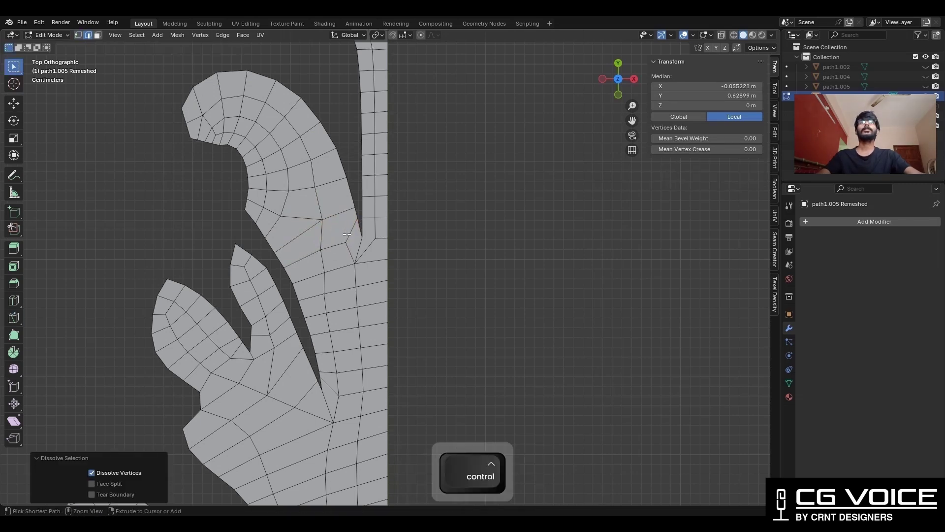
# - Knife-cut new edges at the base of the curled top leaf and dissolve the surplus edge loop there
pyautogui.keyDown('alt'); pyautogui.click(323, 257); pyautogui.keyUp('alt')
pyautogui.keyDown('shift'); pyautogui.moveTo(322, 257); pyautogui.dragTo(326, 236, button='middle'); pyautogui.keyUp('shift')
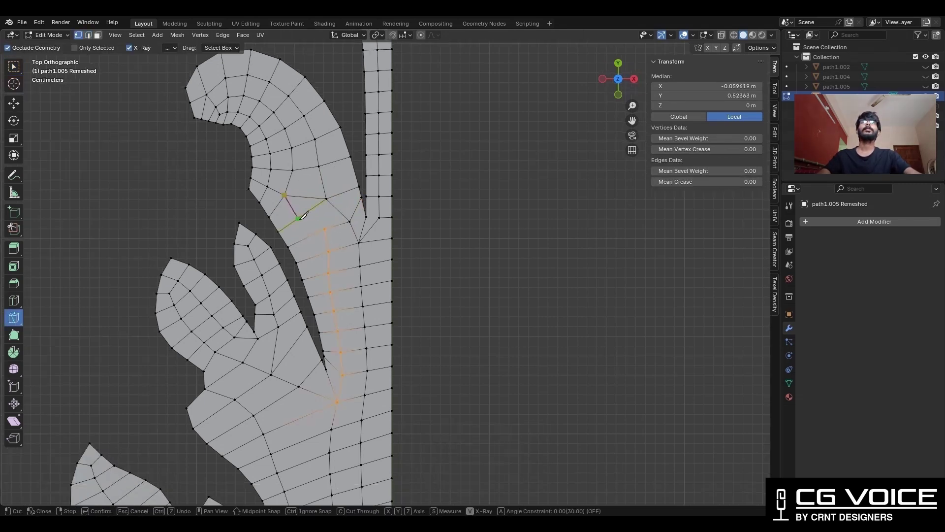
pyautogui.click(327, 241)
pyautogui.hotkey('ctrl', 'x')
pyautogui.scroll(-3, 327, 241)
pyautogui.keyDown('alt'); pyautogui.click(261, 160); pyautogui.keyUp('alt')
pyautogui.hotkey('ctrl', 'x')
pyautogui.keyDown('shift'); pyautogui.moveTo(295, 177); pyautogui.dragTo(272, 214, button='middle'); pyautogui.keyUp('shift')
# - Slide the vertex near the curled leaf's base along its edge and dissolve alternate edge loops across the leaf
pyautogui.press('1')
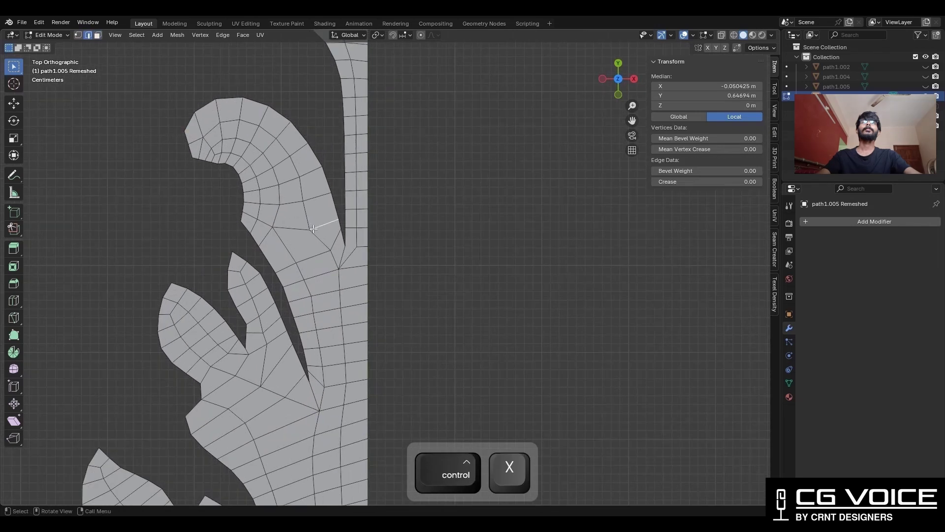
pyautogui.press('g')
pyautogui.press('g')
pyautogui.press('2')
pyautogui.click(337, 237)
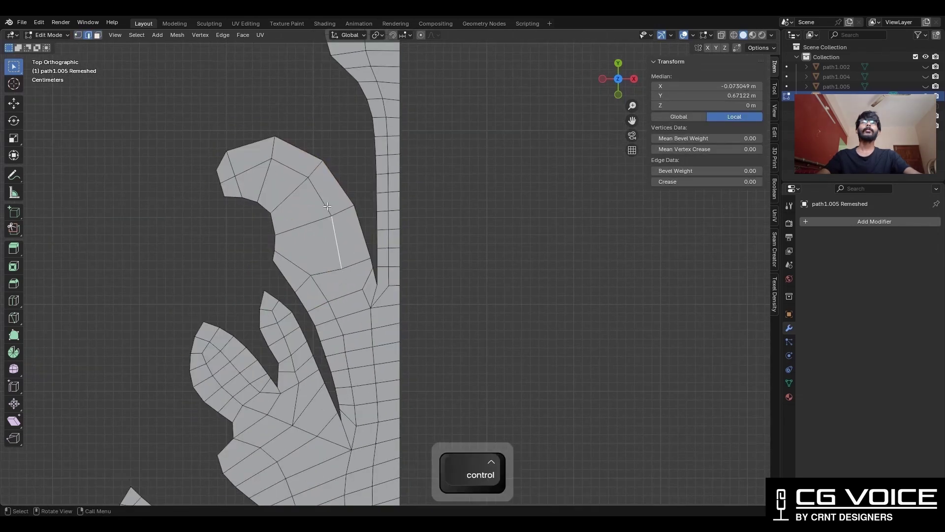
pyautogui.hotkey('ctrl', 'x')
# - Cut a new edge inside the curled leaf and slide its neighbouring vertices to even out the quads near the notch
pyautogui.press('k')
pyautogui.click(312, 203)
pyautogui.press('g')
pyautogui.press('g')
pyautogui.click(353, 272)
pyautogui.press('g')
pyautogui.press('g')
pyautogui.click(350, 289)
# - Dissolve alternate crosswise edges of the narrow upper stem and join the vertices beside the top notch
pyautogui.keyDown('alt'); pyautogui.keyDown('shift'); pyautogui.click(338, 238); pyautogui.keyUp('shift'); pyautogui.keyUp('alt')
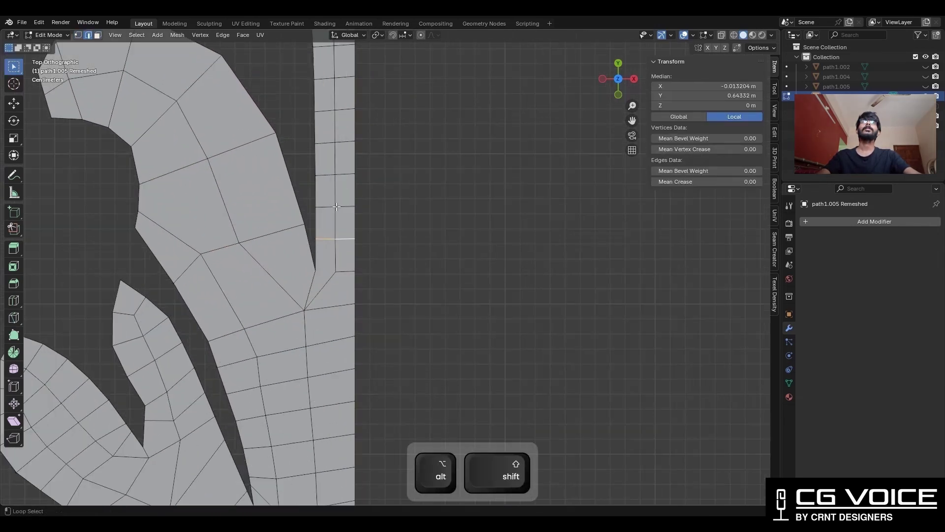
pyautogui.hotkey('ctrl', 'x')
pyautogui.press('1')
pyautogui.press('j')
pyautogui.click(319, 263)
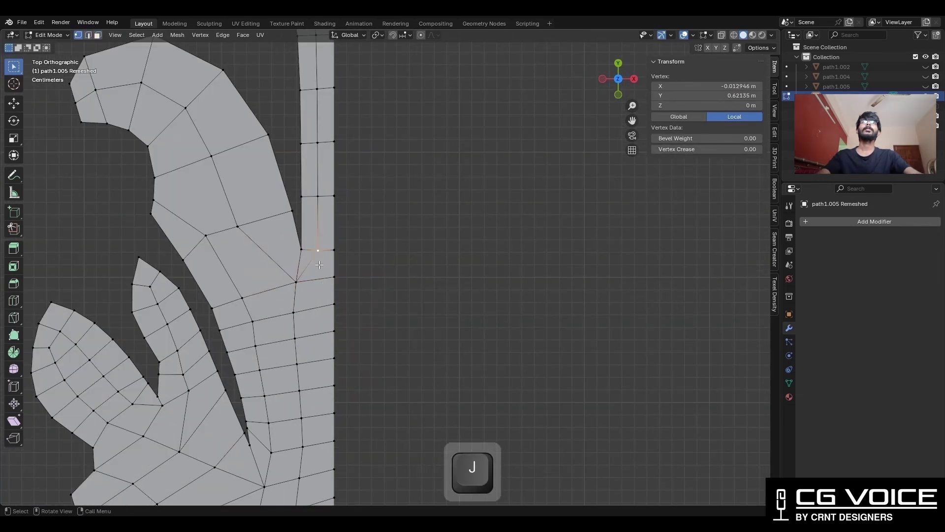
# - Dissolve alternate edge loops across the stem between the top notch and the small leaves' notch
pyautogui.scroll(-3, 319, 265)
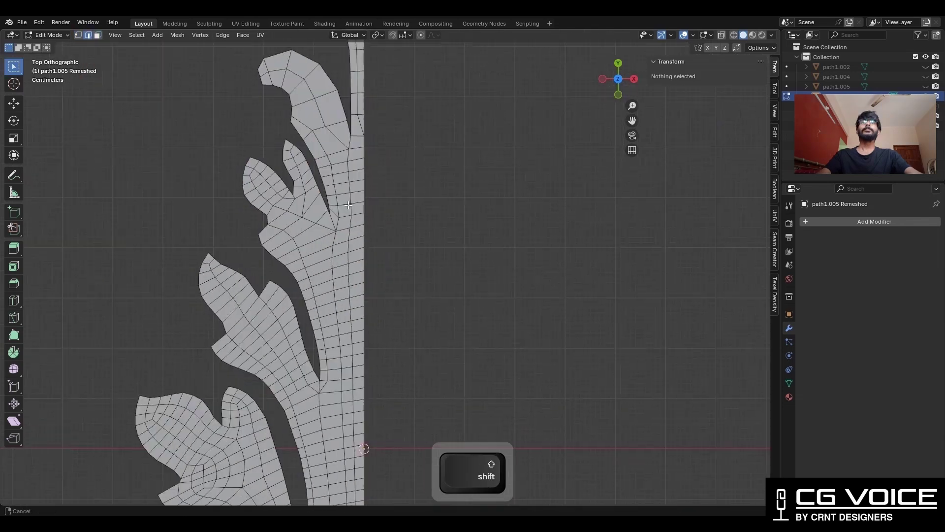
pyautogui.scroll(4, 267, 161)
pyautogui.press('2')
pyautogui.keyDown('alt'); pyautogui.keyDown('shift'); pyautogui.click(268, 161); pyautogui.keyUp('shift'); pyautogui.keyUp('alt')
pyautogui.scroll(-1, 274, 184)
pyautogui.scroll(3, 276, 237)
# - Try to adjust the interior vertices at the base of the two small leaves and undo the change
pyautogui.press('1')
pyautogui.click(276, 242)
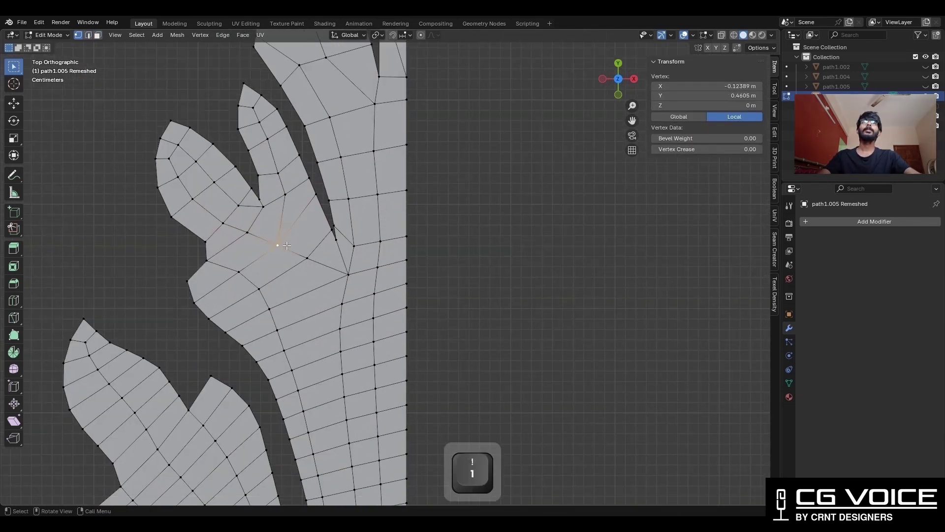
pyautogui.press('2')
pyautogui.press('1')
pyautogui.click(315, 194)
pyautogui.hotkey('ctrl', 'z')
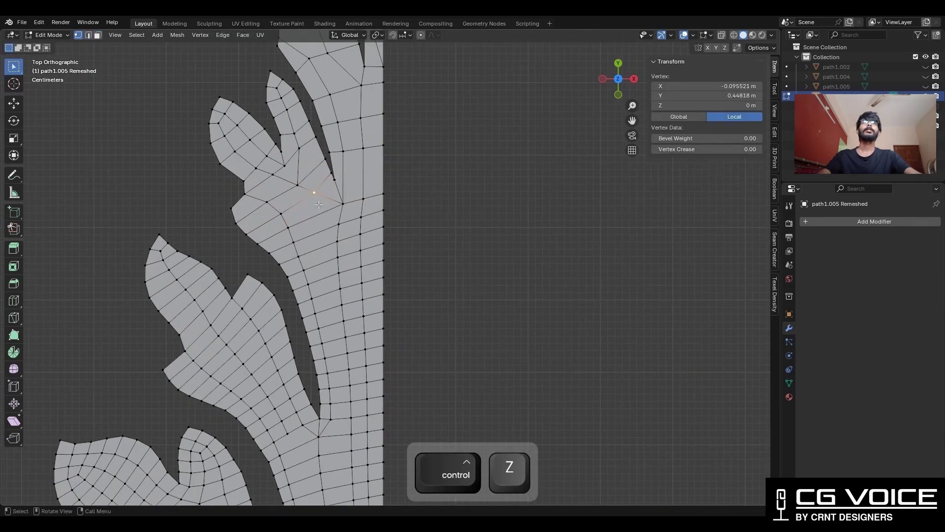
# - Dissolve alternate edge loops across the middle stem section and the two-lobed leaf below the small leaves
pyautogui.press('2')
pyautogui.keyDown('shift'); pyautogui.moveTo(325, 315); pyautogui.dragTo(333, 192, button='middle'); pyautogui.keyUp('shift')
pyautogui.hotkey('ctrl', 'x')
pyautogui.keyDown('shift'); pyautogui.moveTo(334, 295); pyautogui.dragTo(394, 268, button='middle'); pyautogui.keyUp('shift')
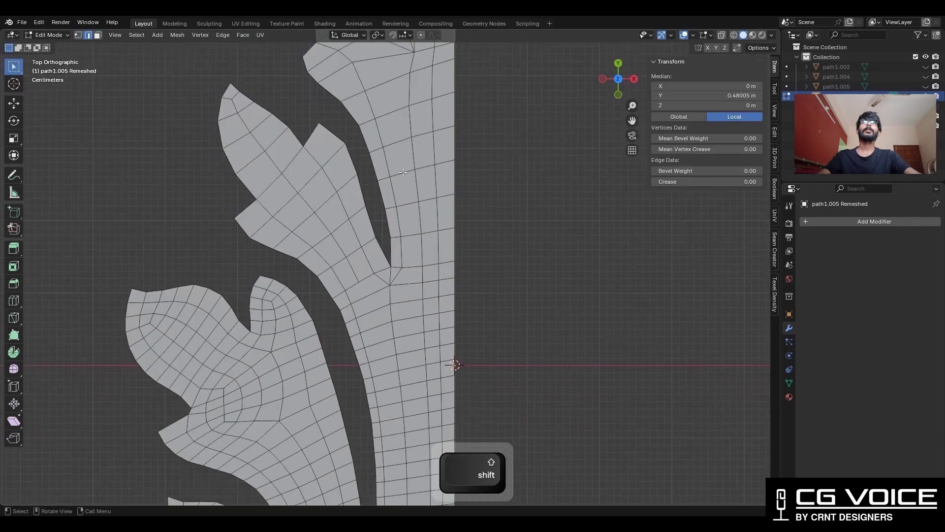
# - Knife-cut the mesh near the two-lobed leaf's notch and dissolve alternate crosswise loops of the stem around and below it
pyautogui.press('1')
pyautogui.press('k')
pyautogui.press('2')
pyautogui.hotkey('ctrl', 'x')
pyautogui.scroll(-4, 455, 214)
pyautogui.press('Tab')
pyautogui.press('Tab')
pyautogui.scroll(5, 394, 147)
pyautogui.keyDown('alt'); pyautogui.keyDown('shift'); pyautogui.click(372, 234); pyautogui.keyUp('shift'); pyautogui.keyUp('alt')
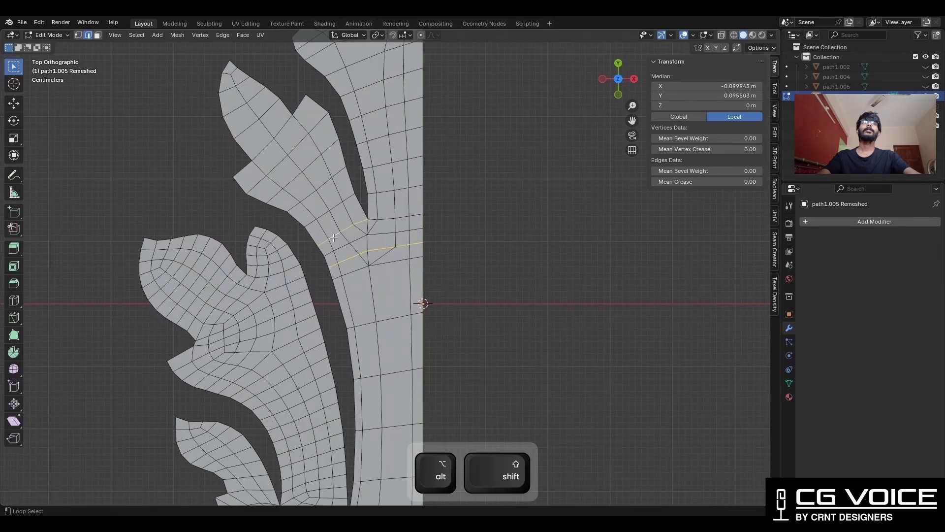
pyautogui.hotkey('ctrl', 'x')
# - Slide the stem vertex below the two-lobed leaf's notch and knife-cut a connecting edge beside the notch
pyautogui.press('1')
pyautogui.press('g')
pyautogui.click(13, 317)
pyautogui.click(345, 308)
pyautogui.click(356, 258)
pyautogui.press('space')
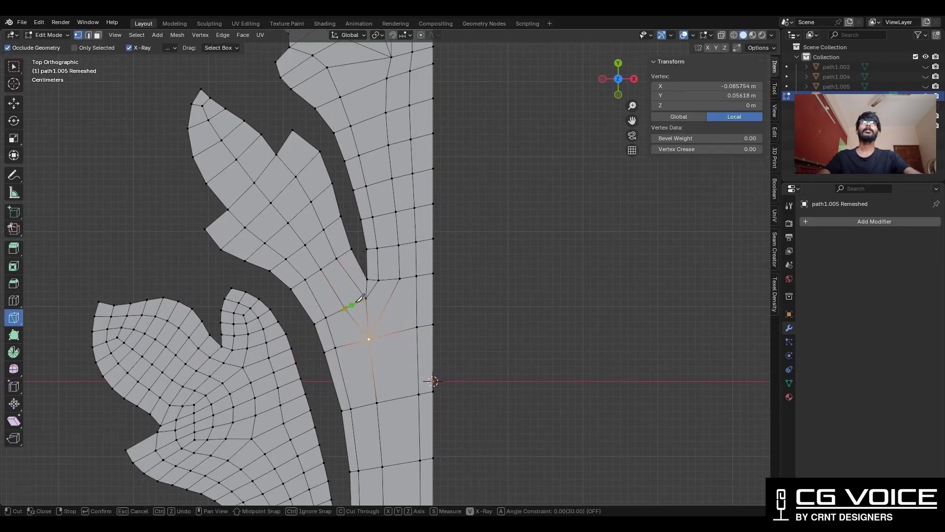
pyautogui.press('Return')
# - Dissolve alternate crosswise edge loops along the body of the large lower leaf
pyautogui.press('2')
pyautogui.press('3')
pyautogui.keyDown('shift'); pyautogui.moveTo(381, 304); pyautogui.dragTo(376, 344, button='middle'); pyautogui.keyUp('shift')
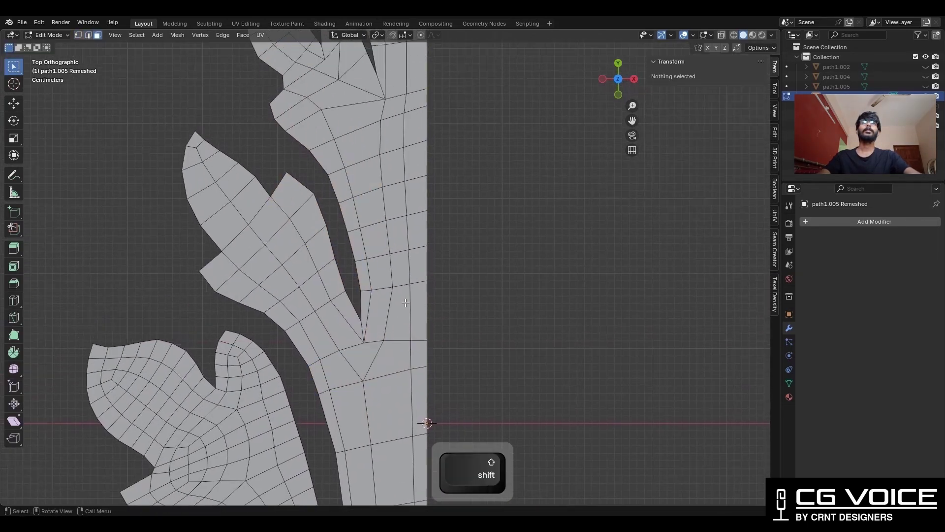
pyautogui.click(332, 278)
pyautogui.scroll(-2, 340, 281)
pyautogui.keyDown('shift'); pyautogui.moveTo(340, 281); pyautogui.dragTo(388, 317, button='middle'); pyautogui.keyUp('shift')
pyautogui.keyDown('shift'); pyautogui.moveTo(382, 443); pyautogui.dragTo(400, 298, button='middle'); pyautogui.keyUp('shift')
pyautogui.scroll(2, 399, 297)
pyautogui.keyDown('alt'); pyautogui.keyDown('shift'); pyautogui.click(379, 218); pyautogui.keyUp('shift'); pyautogui.keyUp('alt')
pyautogui.keyDown('alt'); pyautogui.keyDown('shift'); pyautogui.click(367, 185); pyautogui.keyUp('shift'); pyautogui.keyUp('alt')
pyautogui.hotkey('ctrl', 'x')
pyautogui.scroll(-2, 381, 246)
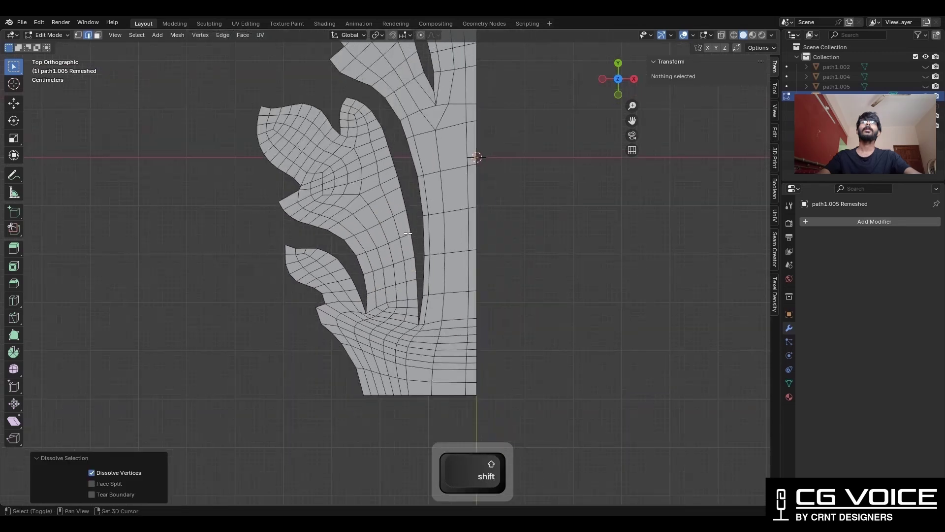
# - Dissolve alternate edge loops across the two upper lobes of the large lower leaf
pyautogui.keyDown('shift'); pyautogui.moveTo(300, 172); pyautogui.dragTo(334, 273, button='middle'); pyautogui.keyUp('shift')
pyautogui.scroll(2, 330, 271)
pyautogui.keyDown('alt'); pyautogui.click(305, 278); pyautogui.keyUp('alt')
pyautogui.hotkey('ctrl', 'x')
pyautogui.keyDown('shift'); pyautogui.moveTo(262, 218); pyautogui.dragTo(284, 250, button='middle'); pyautogui.keyUp('shift')
pyautogui.keyDown('shift'); pyautogui.moveTo(384, 246); pyautogui.dragTo(351, 242, button='middle'); pyautogui.keyUp('shift')
pyautogui.keyDown('alt'); pyautogui.keyDown('shift'); pyautogui.click(362, 240); pyautogui.keyUp('shift'); pyautogui.keyUp('alt')
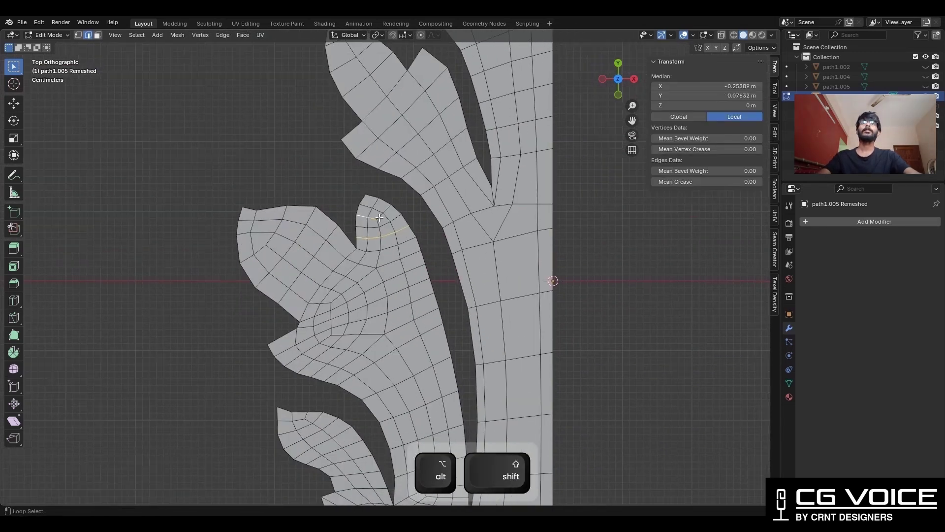
pyautogui.hotkey('ctrl', 'x')
# - Leave Edit Mode, save Ornament.blend and inspect the half ornament's silhouette without overlays
pyautogui.scroll(-6, 443, 256)
pyautogui.press('Tab')
pyautogui.keyDown('shift'); pyautogui.moveTo(563, 276); pyautogui.dragTo(526, 315, button='middle'); pyautogui.keyUp('shift')
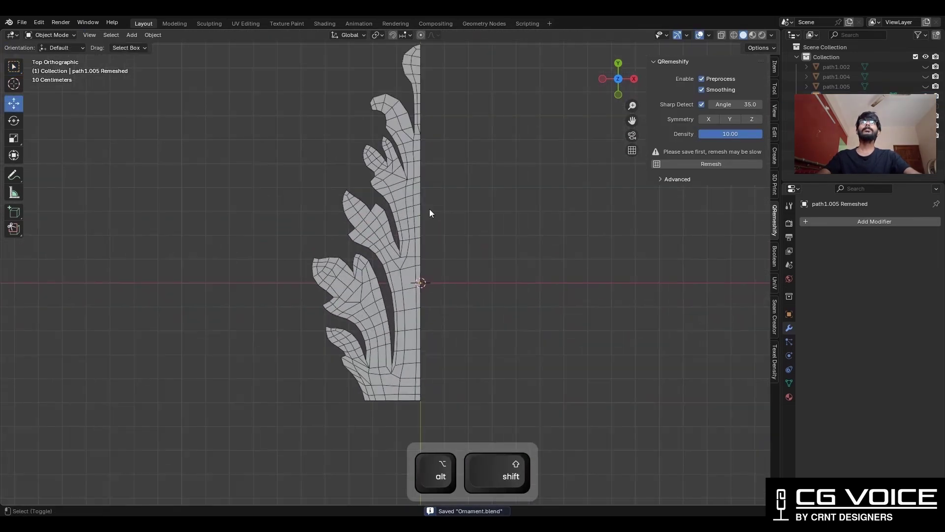
pyautogui.hotkey('shift', 'alt', 'z')
pyautogui.scroll(2, 430, 241)
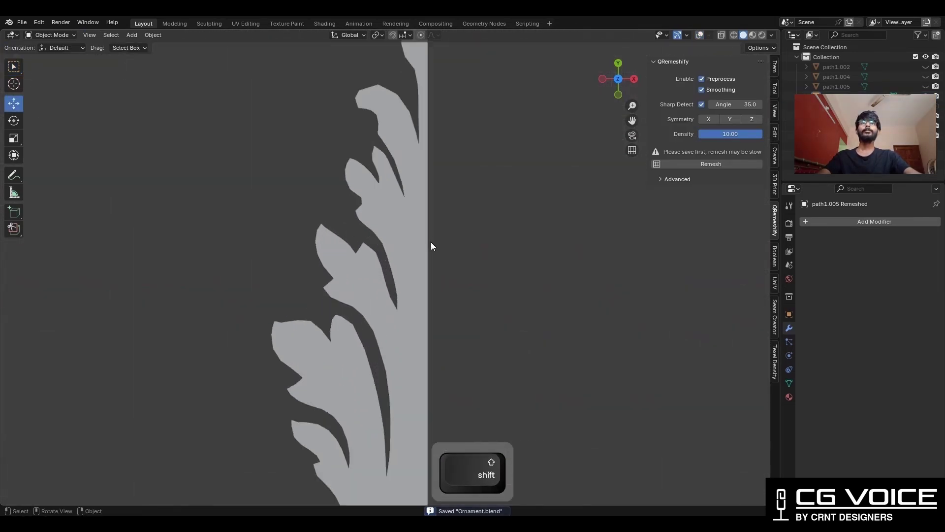
# - Add a level 2 Subdivision modifier to the half ornament and inspect its smoothed silhouette without overlays
pyautogui.hotkey('shift', 'alt', 'z')
pyautogui.click(406, 222)
pyautogui.hotkey('ctrl', '2')
pyautogui.scroll(-4, 448, 200)
pyautogui.scroll(2, 363, 219)
pyautogui.hotkey('shift', 'alt', 'z')
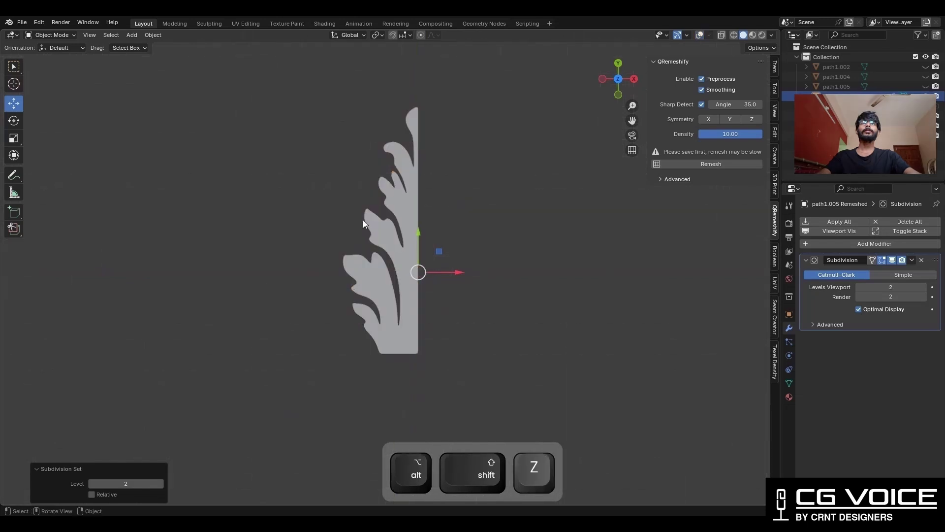
pyautogui.scroll(2, 406, 213)
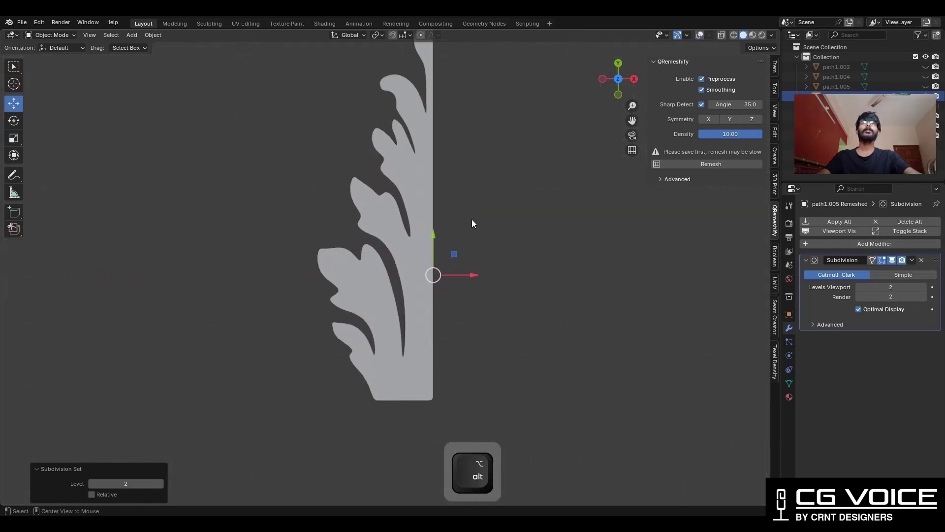
# - Turn the viewport overlays back on, save the file and select the half ornament
pyautogui.hotkey('shift', 'alt', 'z')
pyautogui.hotkey('ctrl', 's')
pyautogui.click(399, 231)
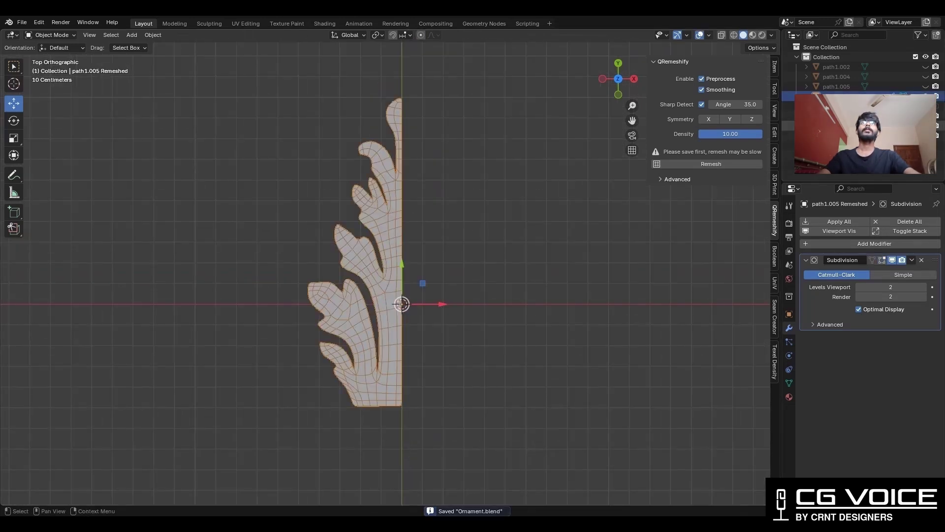
# - Show the denser remeshed copy and rotate it 180° in front view so it sits opposite the simplified half
pyautogui.click(925, 126)
pyautogui.click(788, 136)
pyautogui.click(618, 94)
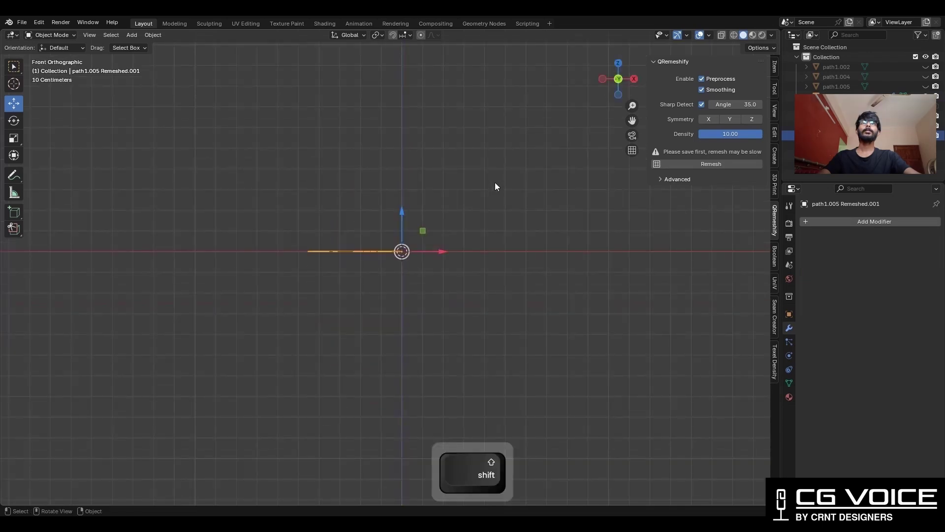
pyautogui.press('r')
pyautogui.keyDown('ctrl'); pyautogui.click(377, 269); pyautogui.keyUp('ctrl')
# - Compare the simplified half with the denser copy from the top, with and without overlays
pyautogui.moveTo(489, 175); pyautogui.dragTo(491, 255, button='middle')
pyautogui.click(620, 75)
pyautogui.hotkey('shift', 'alt', 'z')
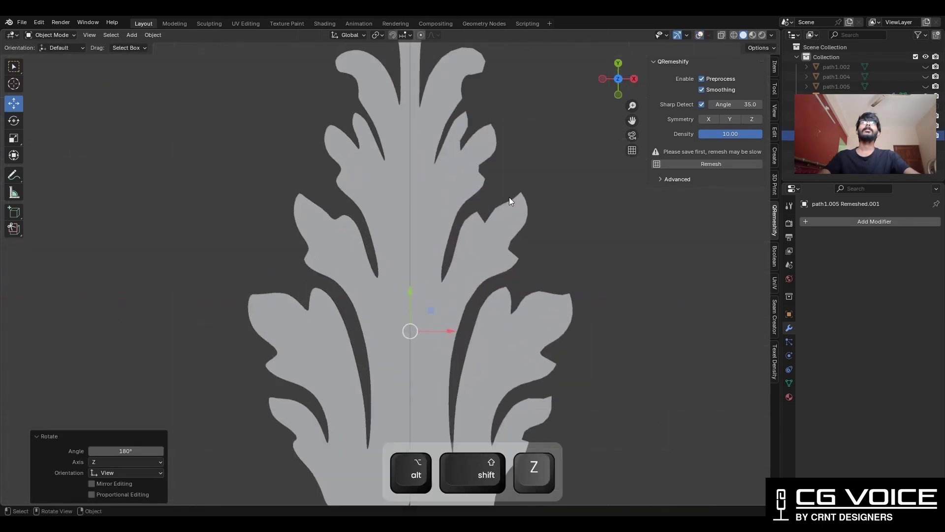
pyautogui.hotkey('shift', 'alt', 'z')
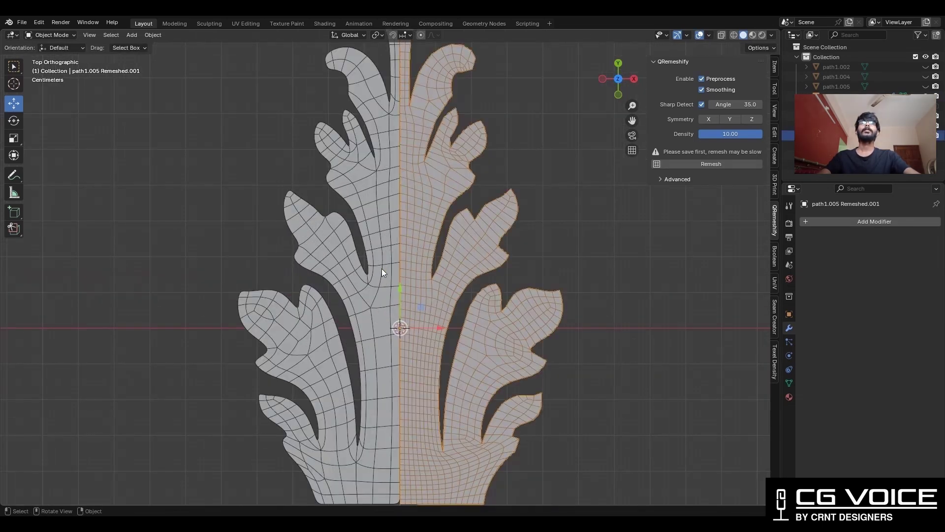
pyautogui.click(382, 269)
pyautogui.click(426, 229)
pyautogui.click(379, 265)
pyautogui.scroll(-1, 480, 303)
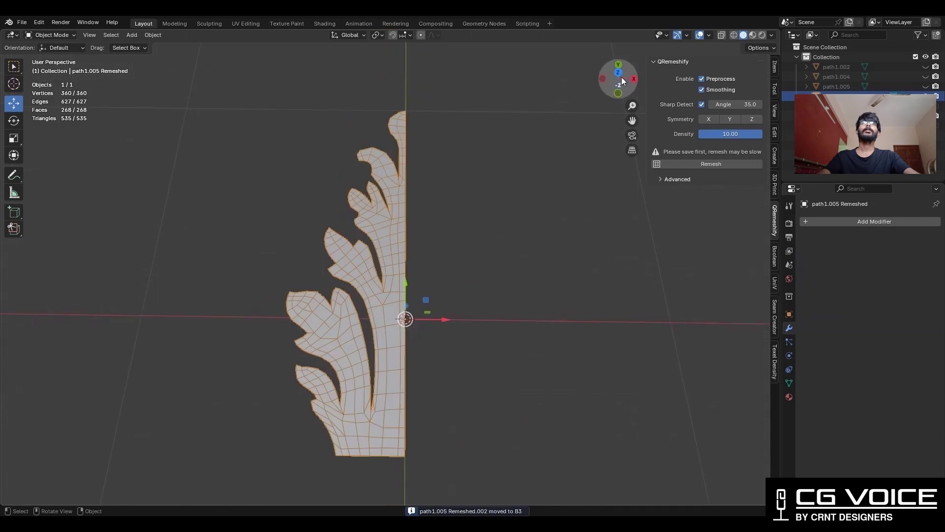
# - Select the entire simplified half mesh in Edit Mode and symmetrize it into a full ornament
pyautogui.click(618, 73)
pyautogui.press('Tab')
pyautogui.press('a')
pyautogui.click(177, 35)
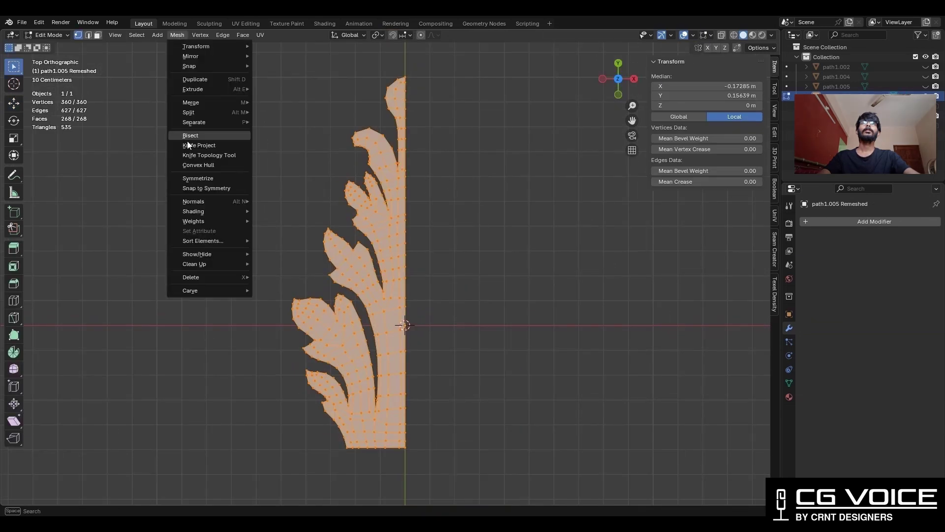
pyautogui.click(197, 178)
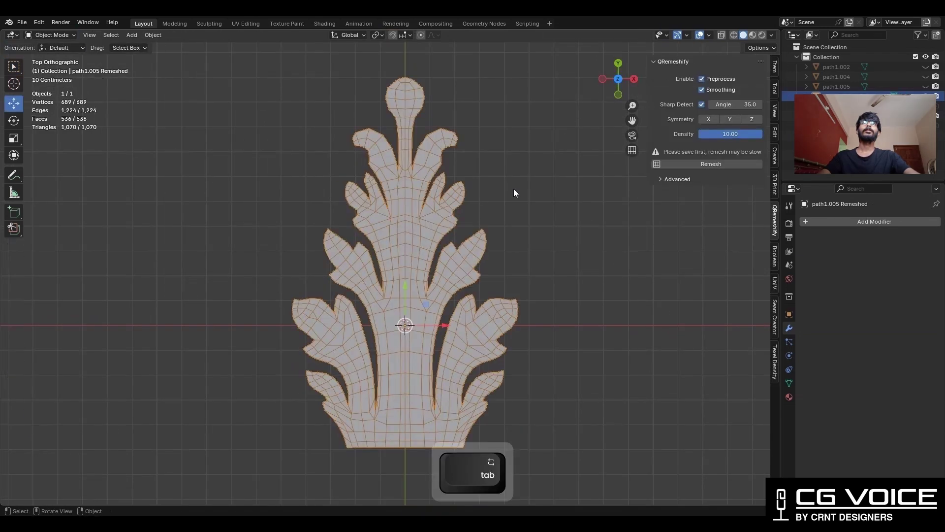
# - Return to Object Mode and give the full ornament a level 2 Subdivision modifier
pyautogui.press('Tab')
pyautogui.hotkey('shift', 'alt', 'z')
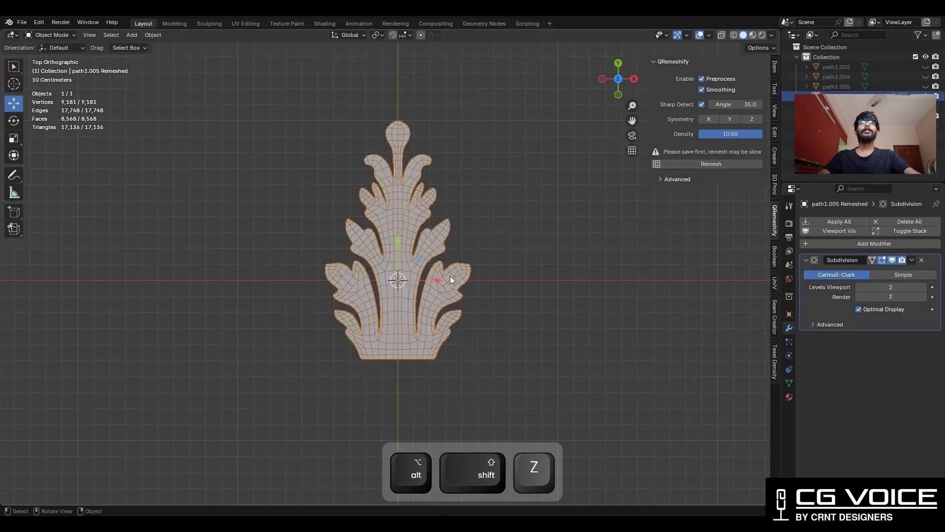
pyautogui.keyDown('shift'); pyautogui.moveTo(450, 276); pyautogui.dragTo(432, 247, button='middle'); pyautogui.keyUp('shift')
# - Add a Simple Deform modifier to the ornament, set to Bend around the Y axis
pyautogui.click(802, 244)
pyautogui.moveTo(775, 254)
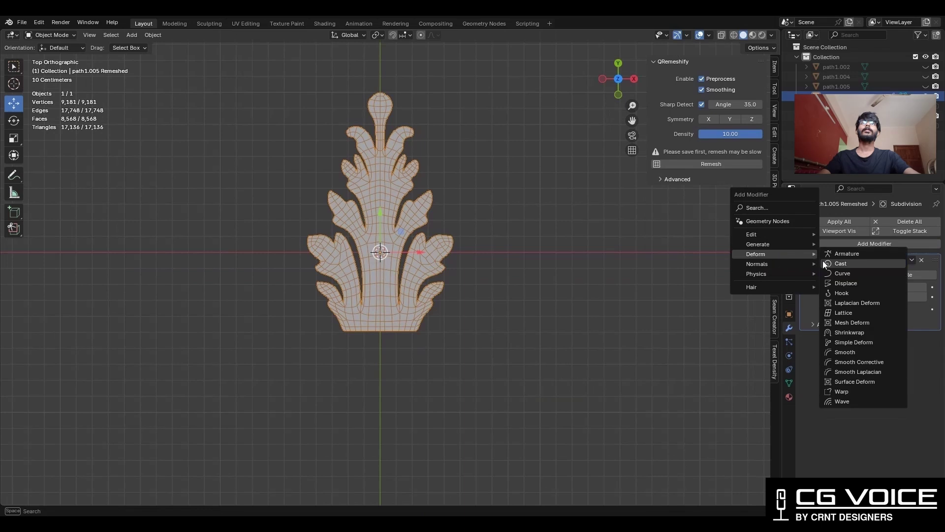
pyautogui.click(848, 344)
pyautogui.moveTo(408, 270); pyautogui.dragTo(507, 221, button='middle')
pyautogui.click(859, 363)
pyautogui.click(891, 390)
# - Rotate the ornament 90° upright in the left view and apply its rotation, with the bend axis set to Z
pyautogui.keyDown('alt'); pyautogui.moveTo(507, 246); pyautogui.dragTo(515, 175, button='middle'); pyautogui.keyUp('alt')
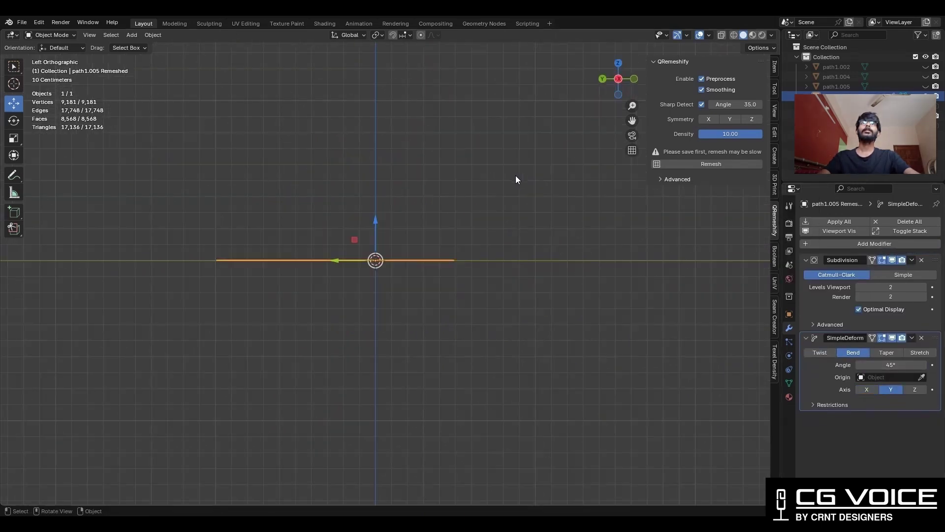
pyautogui.press('r')
pyautogui.press('ctrl')
pyautogui.click(414, 320)
pyautogui.moveTo(415, 320); pyautogui.dragTo(430, 280, button='middle')
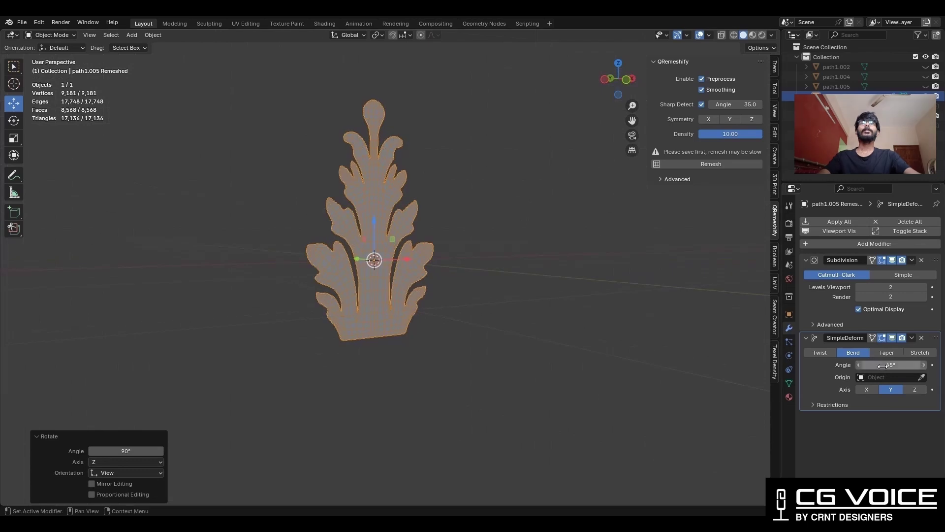
pyautogui.click(916, 389)
pyautogui.hotkey('ctrl', 'a')
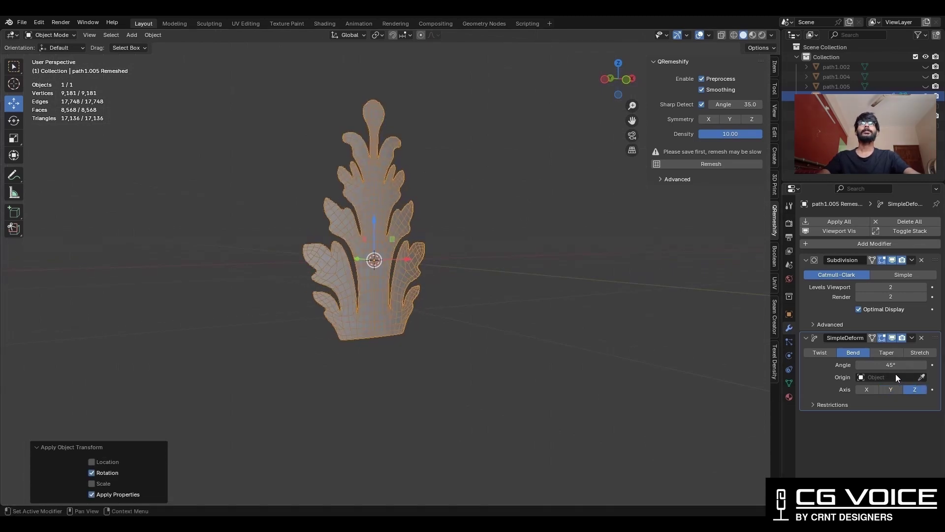
# - Try a bend angle of 177° around the Z axis, inspect the curved ornament and undo the angle change
pyautogui.moveTo(895, 365); pyautogui.dragTo(930, 365)
pyautogui.hotkey('shift', 'alt', 'z')
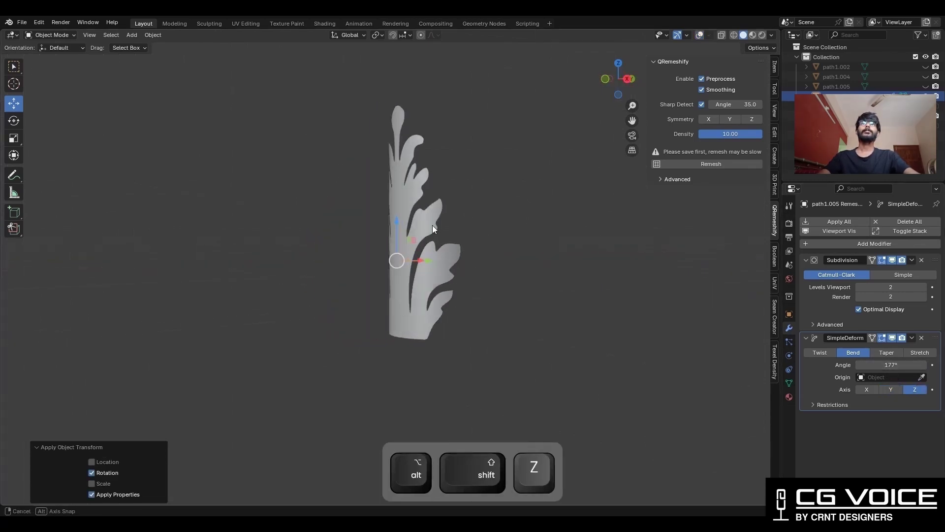
pyautogui.hotkey('shift', 'alt', 'z')
pyautogui.scroll(3, 516, 251)
pyautogui.hotkey('ctrl', 'z')
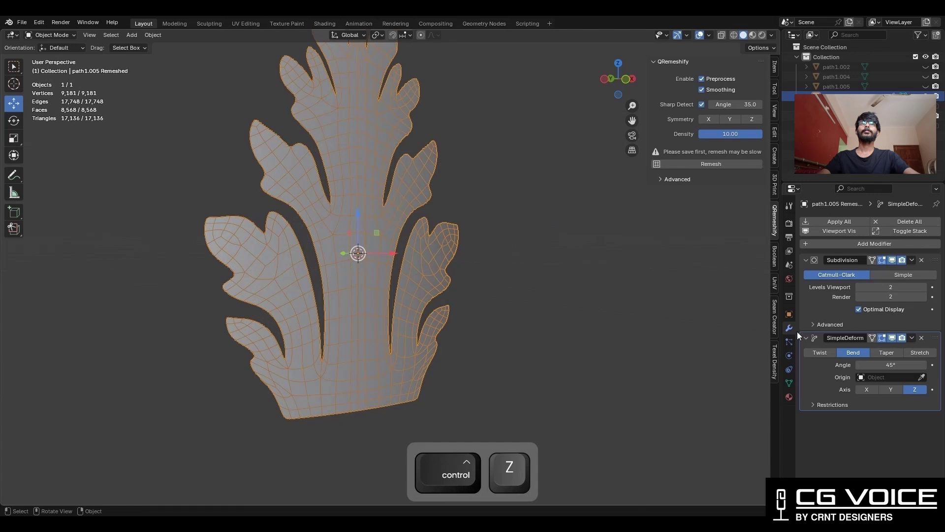
# - Set the bend axis to X and change the bend to a negative angle
pyautogui.click(890, 386)
pyautogui.click(872, 386)
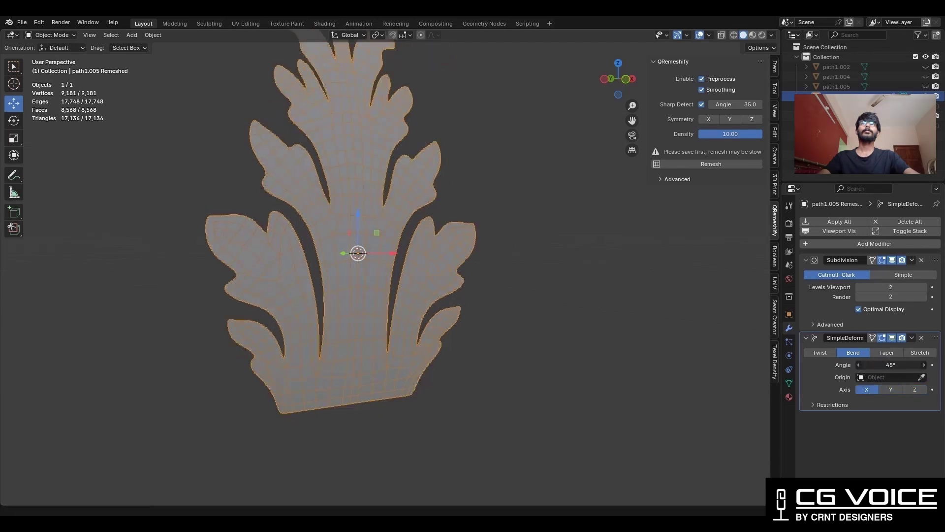
pyautogui.moveTo(890, 364); pyautogui.dragTo(836, 364)
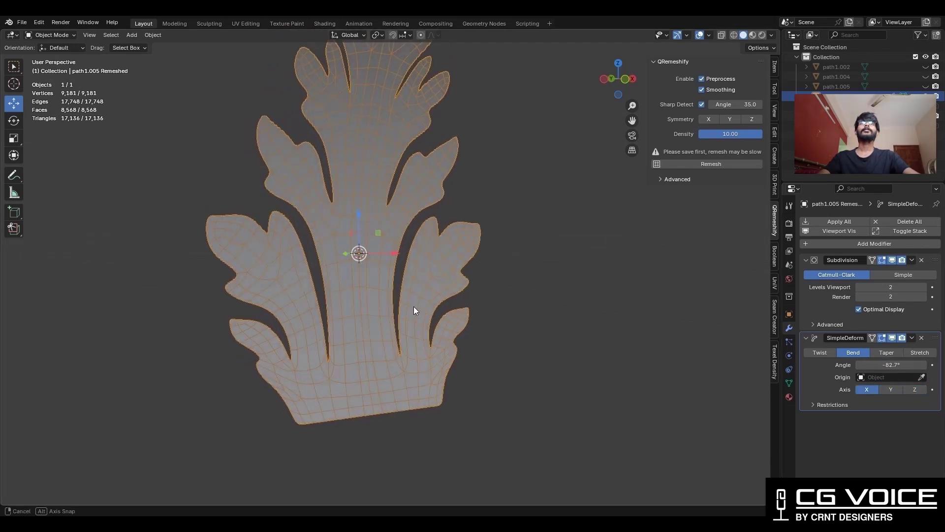